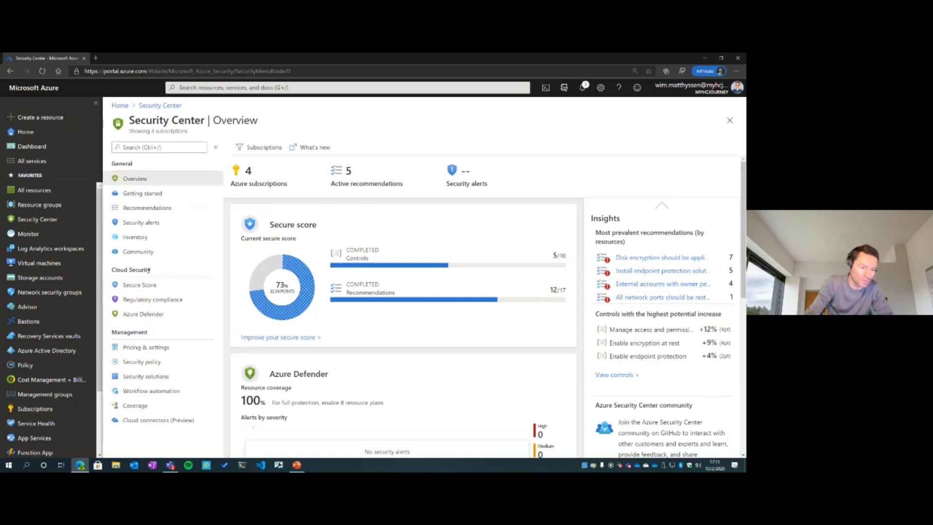
# Open the Secure Score recommendations for subscription sub-myh-prd-01 and check the potential score increase of Manage access and permissions.
pyautogui.click(457, 243)
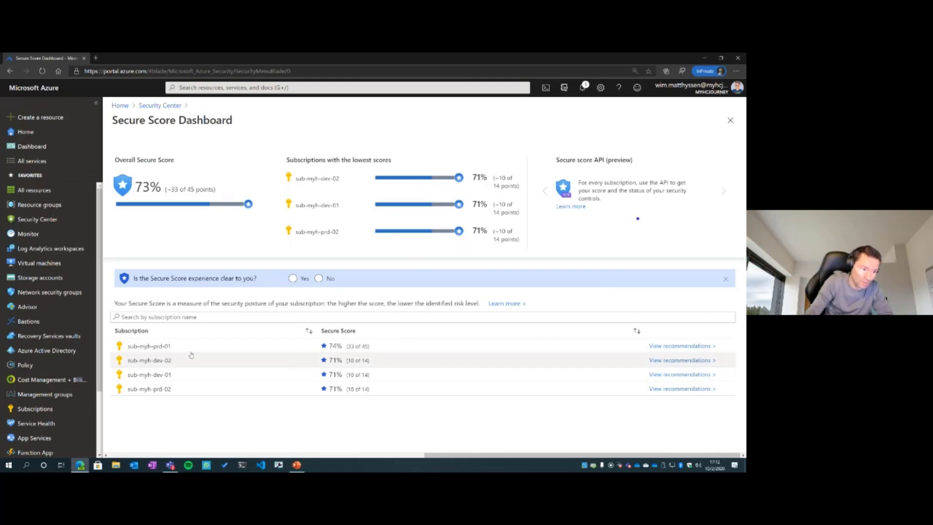
pyautogui.click(163, 347)
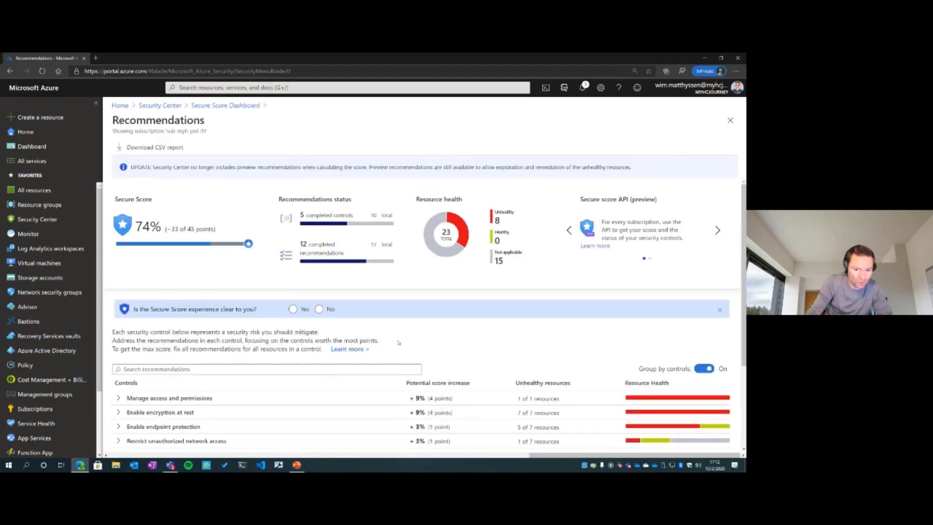
pyautogui.scroll(-3, 399, 342)
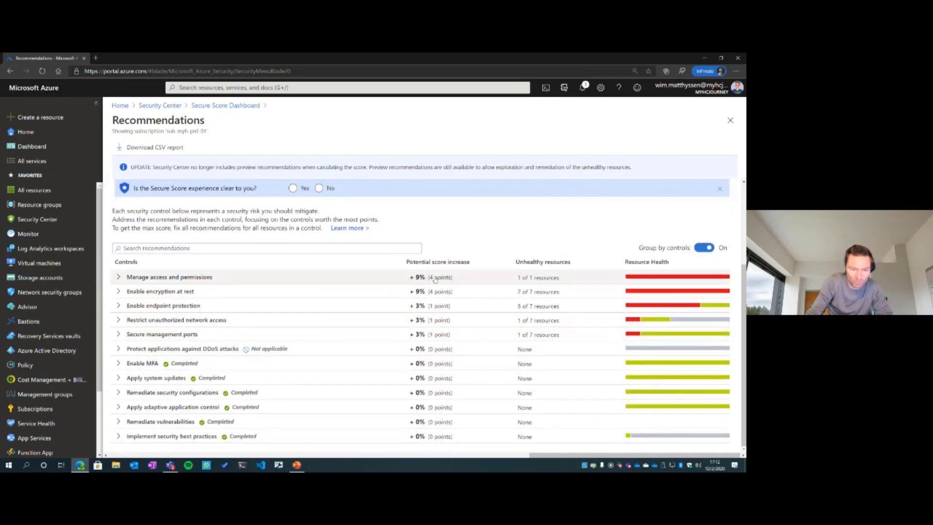
pyautogui.moveTo(435, 282)
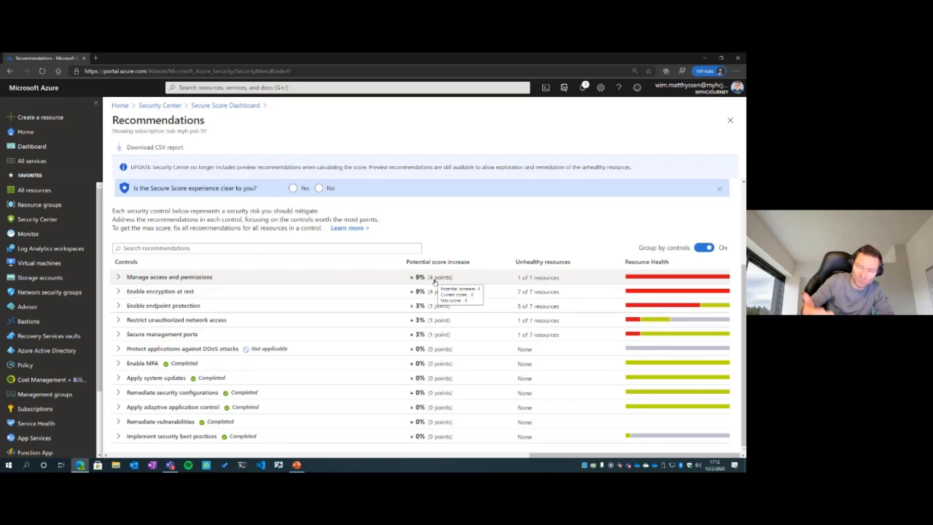
# Expand the Manage access and permissions control and review its recommendations along with the resource health of all controls.
pyautogui.click(119, 278)
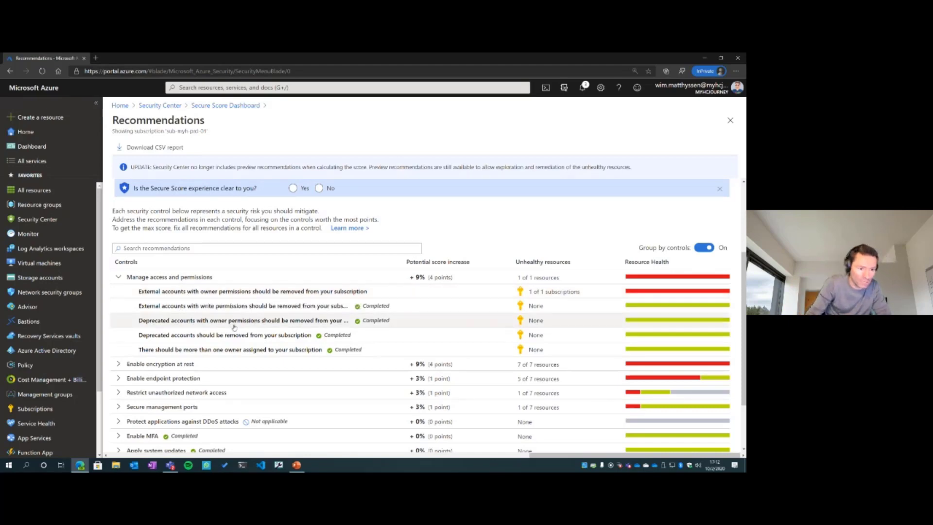
pyautogui.scroll(-2, 232, 326)
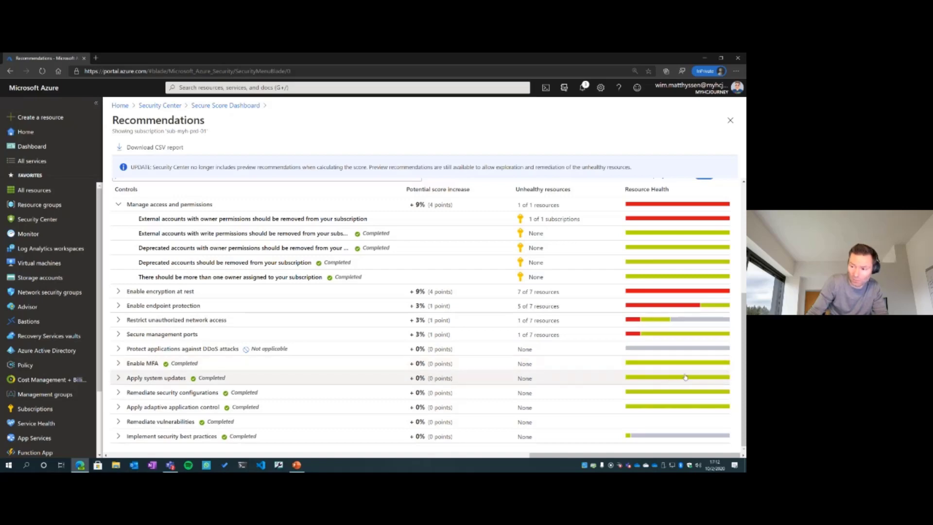
pyautogui.moveTo(679, 377)
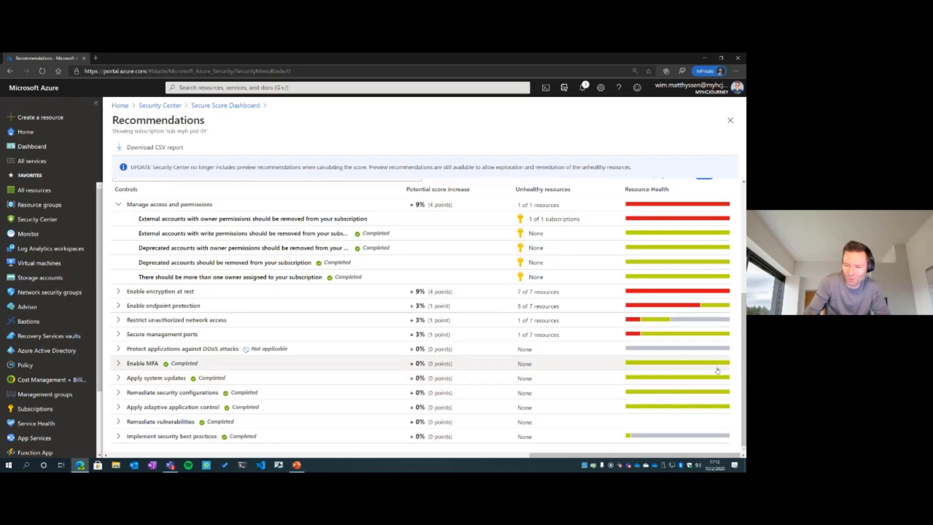
pyautogui.scroll(4, 527, 326)
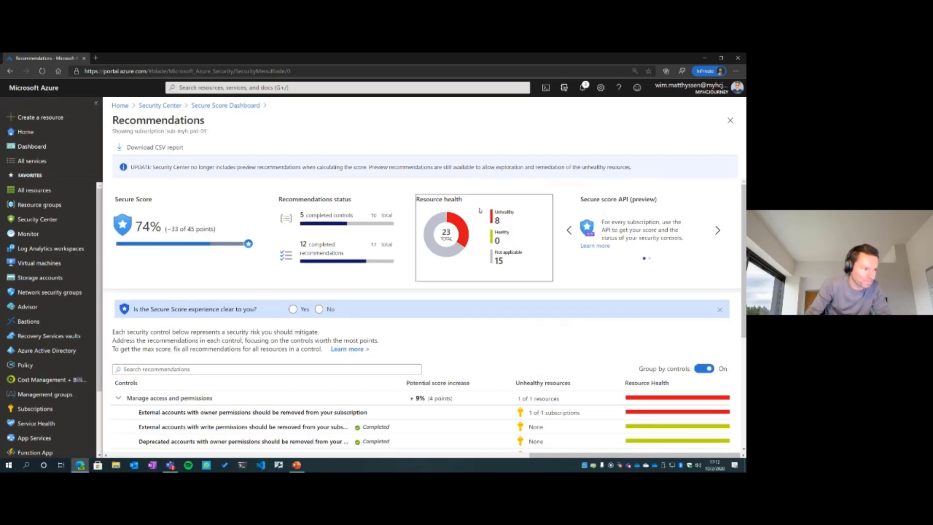
# Return to the Security Center overview and open the Azure Defender plan settings of subscription sub-myh-dev-01.
pyautogui.click(729, 120)
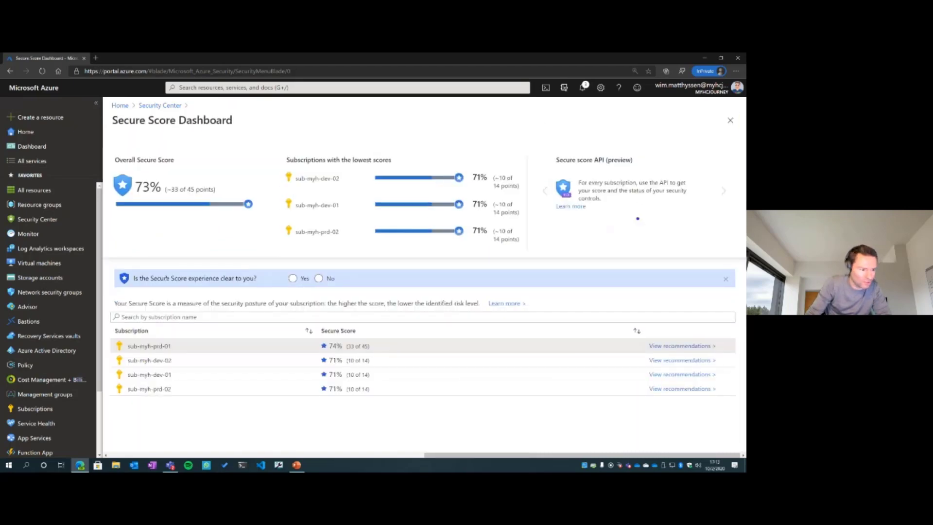
pyautogui.click(730, 120)
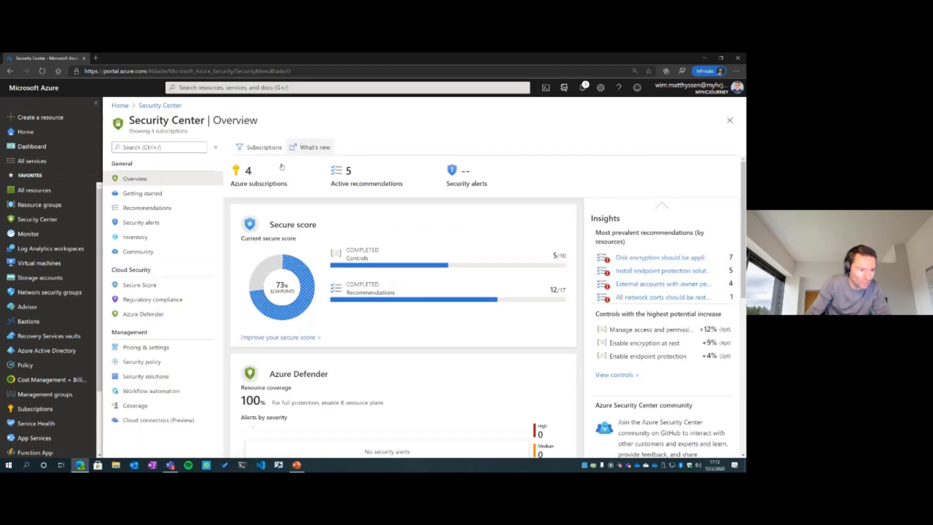
pyautogui.click(151, 351)
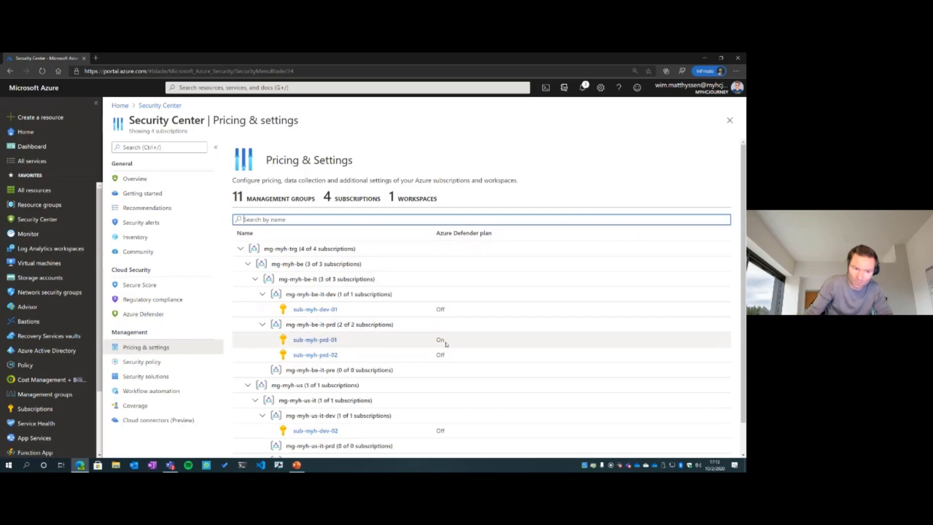
pyautogui.click(335, 311)
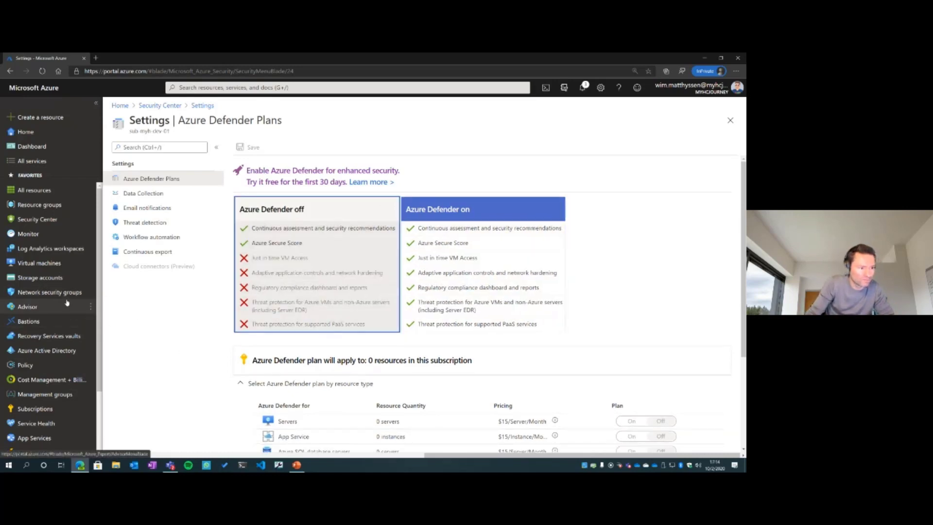
# Open the Log Analytics workspace law-myh-01 and check which virtual machines are connected to it.
pyautogui.click(42, 265)
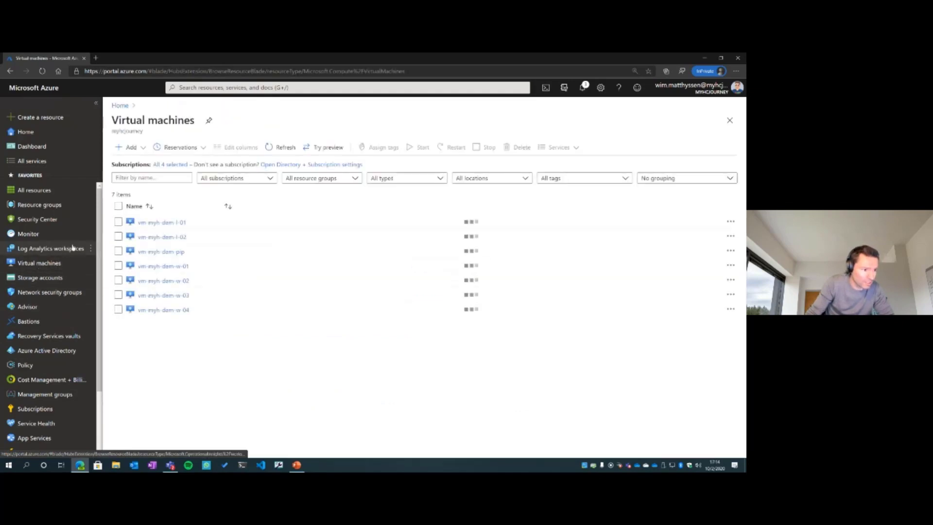
pyautogui.click(70, 248)
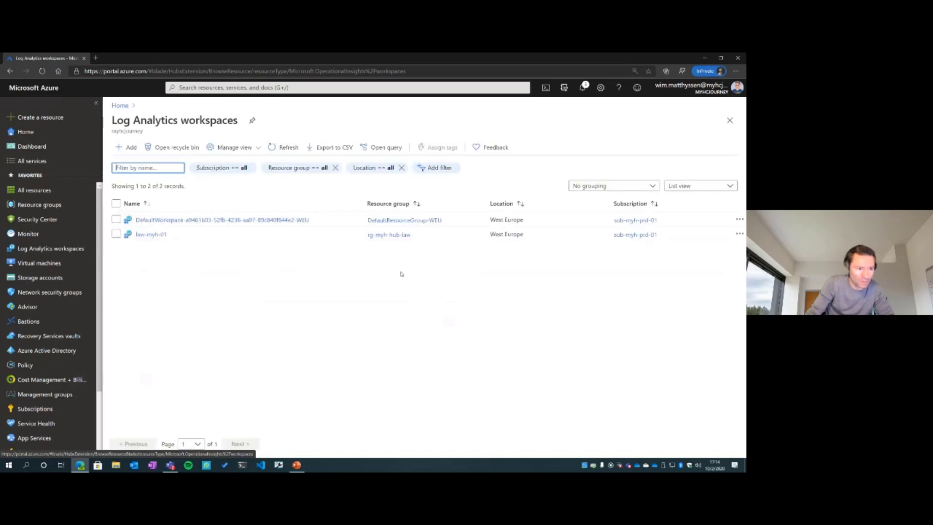
pyautogui.click(150, 234)
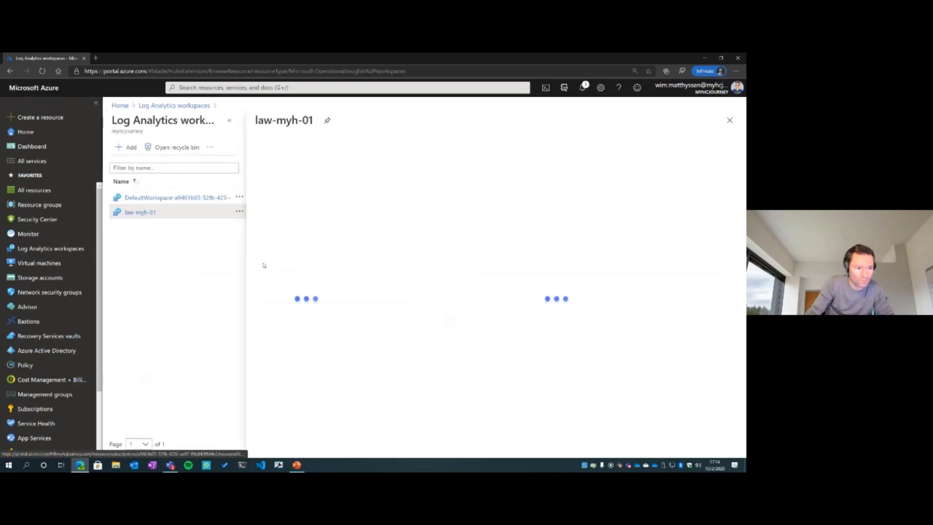
pyautogui.scroll(-4, 343, 314)
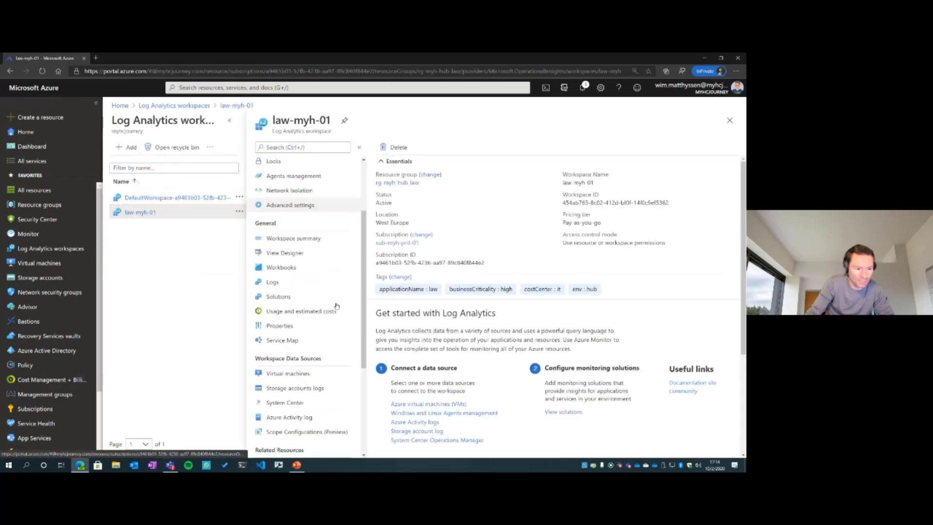
pyautogui.click(332, 287)
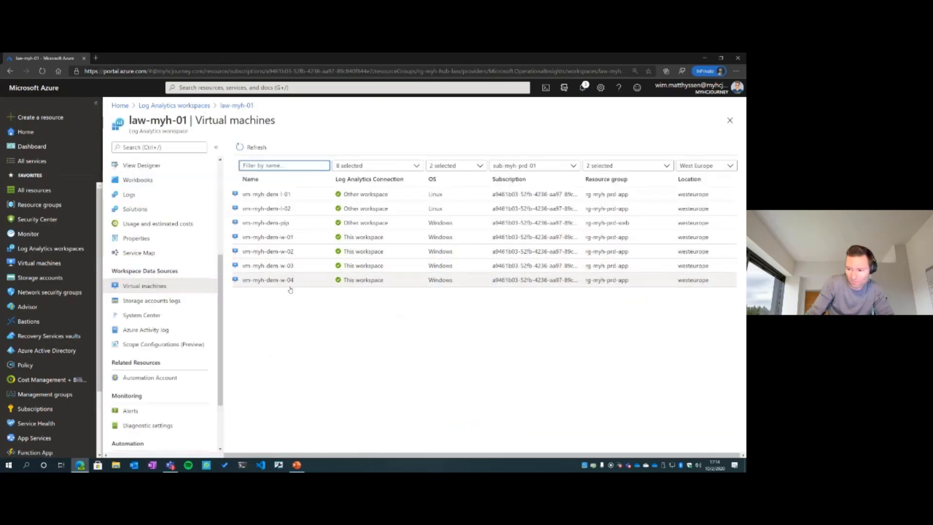
pyautogui.moveTo(349, 280); pyautogui.dragTo(312, 264)
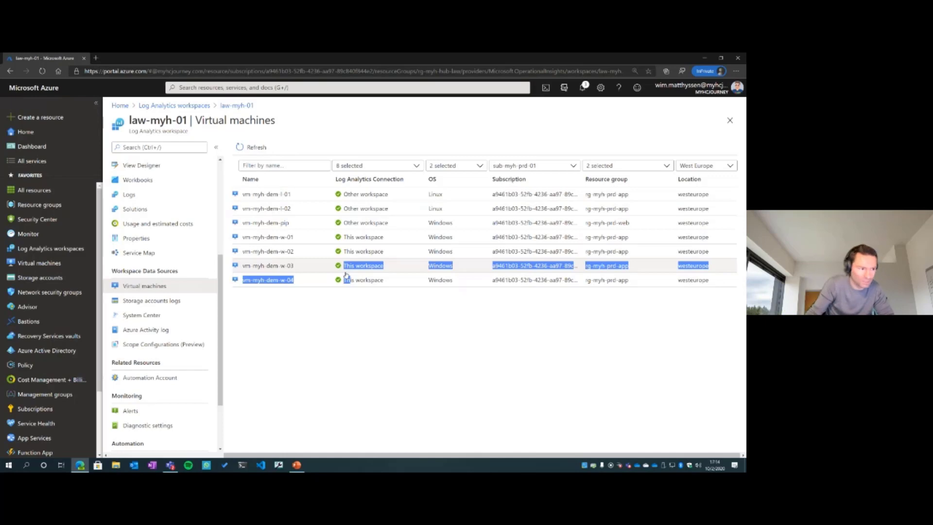
# Open the Insights map of virtual machine vm-myh-dem-w-01 and expand the machine's processes.
pyautogui.click(57, 267)
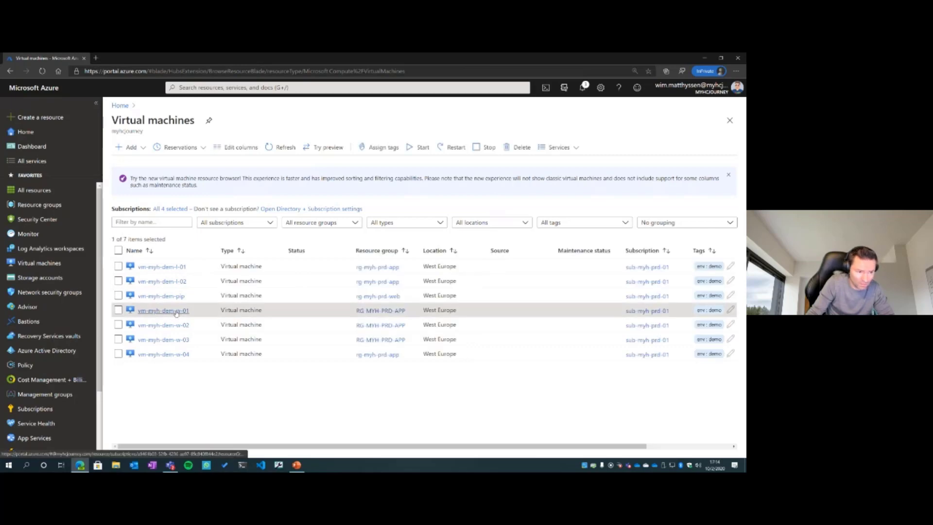
pyautogui.click(175, 310)
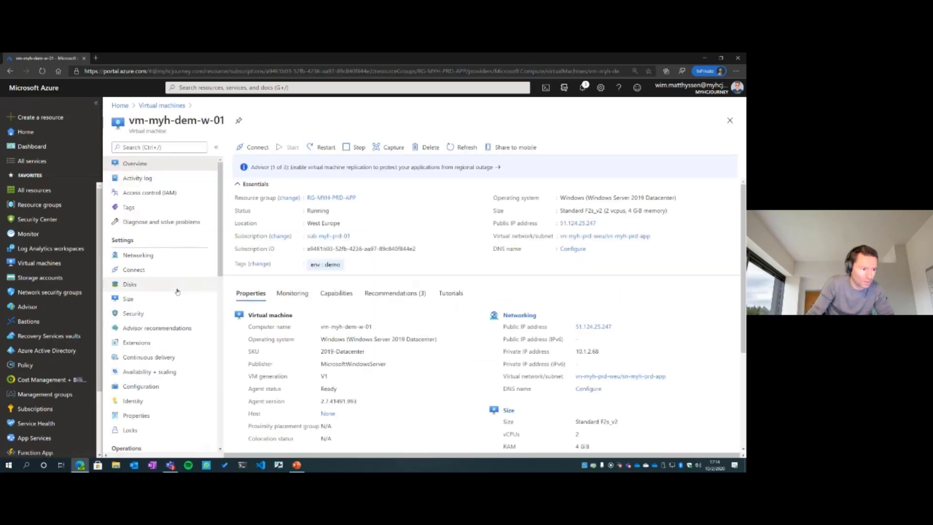
pyautogui.scroll(-2, 178, 291)
pyautogui.scroll(-5, 178, 291)
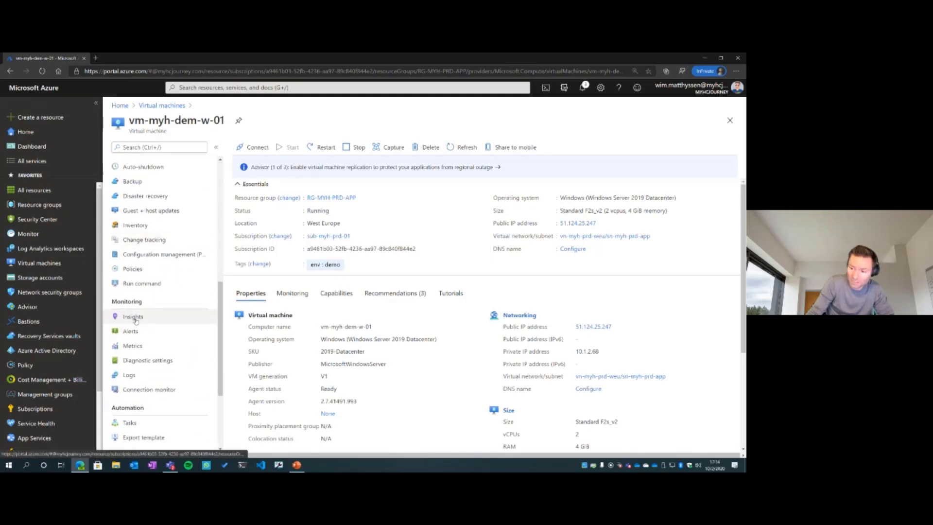
pyautogui.click(129, 318)
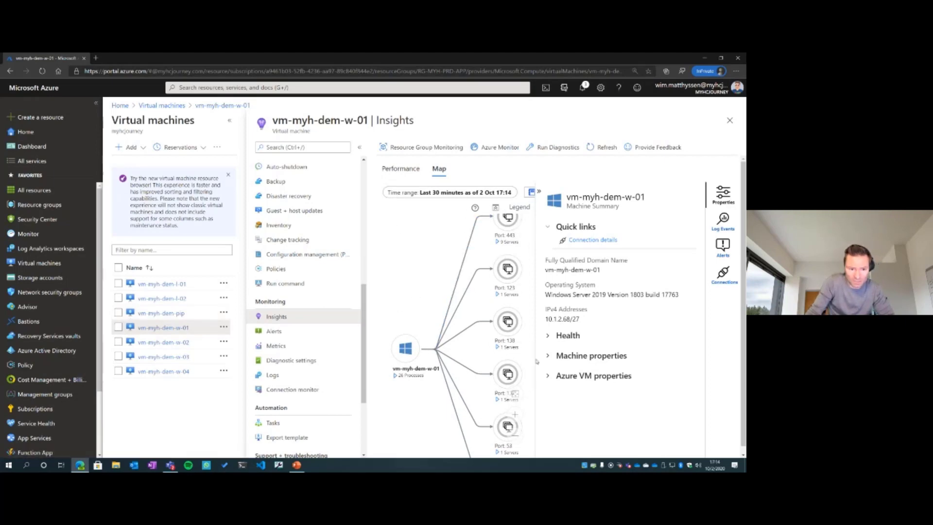
pyautogui.click(395, 377)
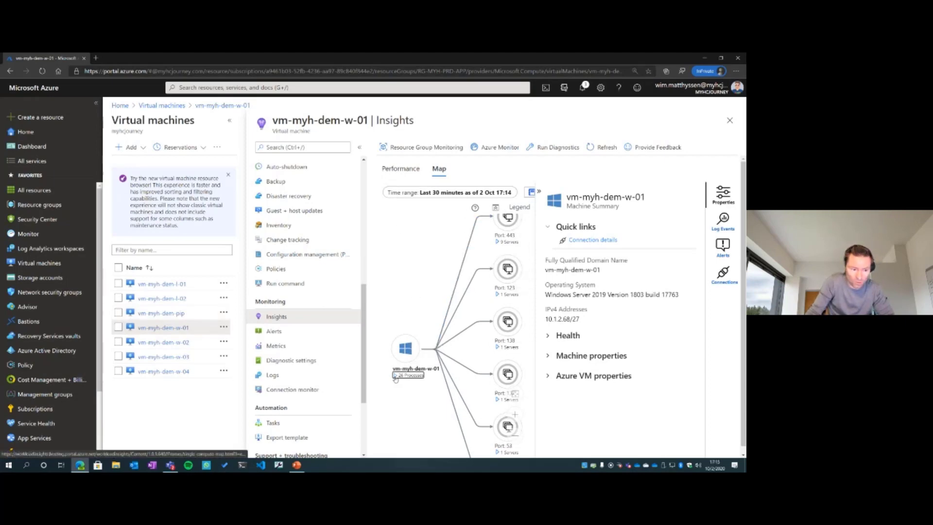
# Review the health, machine properties and Azure VM properties of vm-myh-dem-w-01 in its machine summary.
pyautogui.click(549, 336)
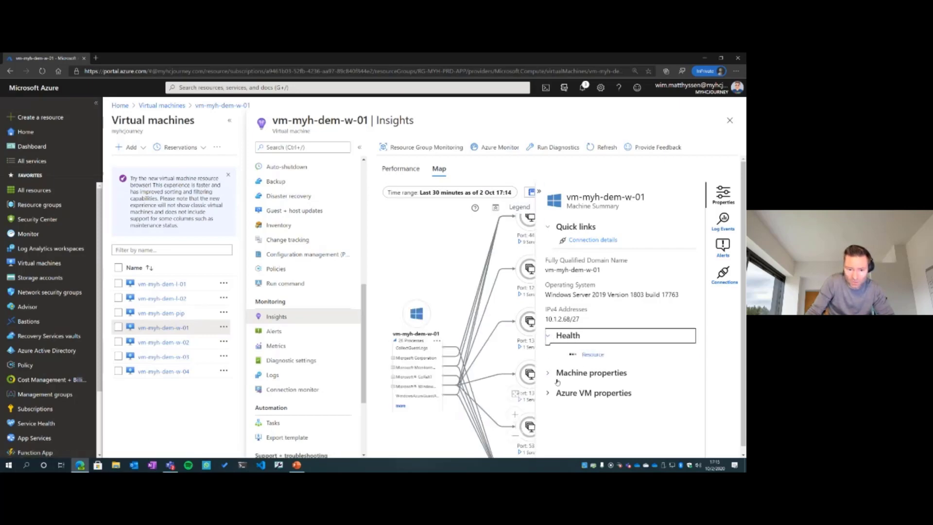
pyautogui.scroll(-1, 652, 304)
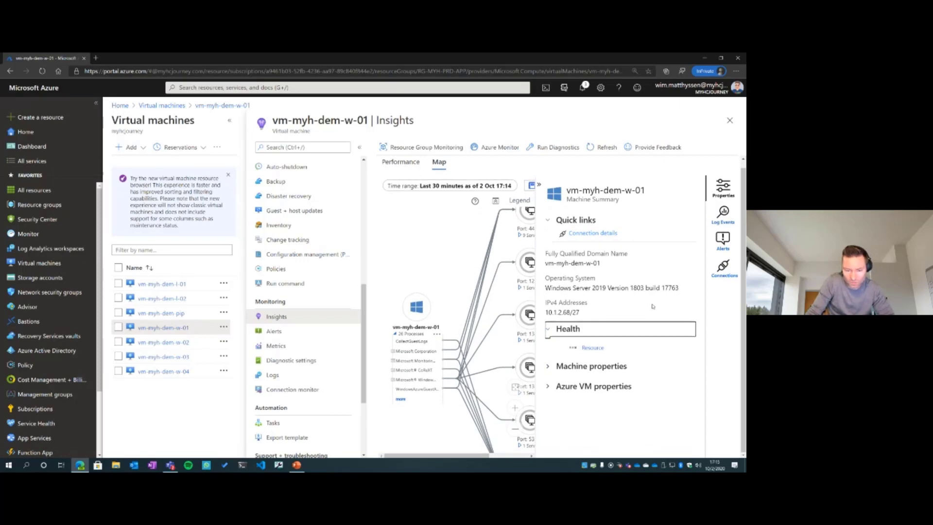
pyautogui.click(548, 367)
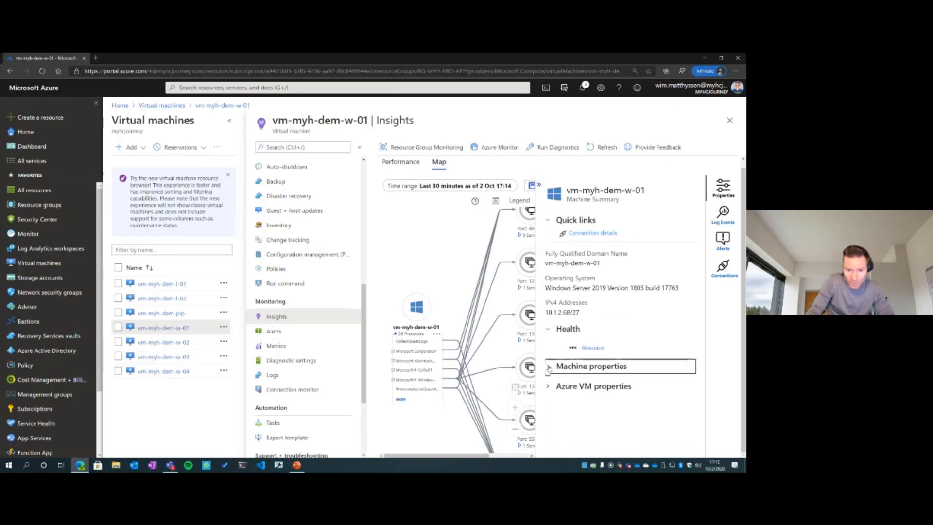
pyautogui.scroll(-2, 607, 313)
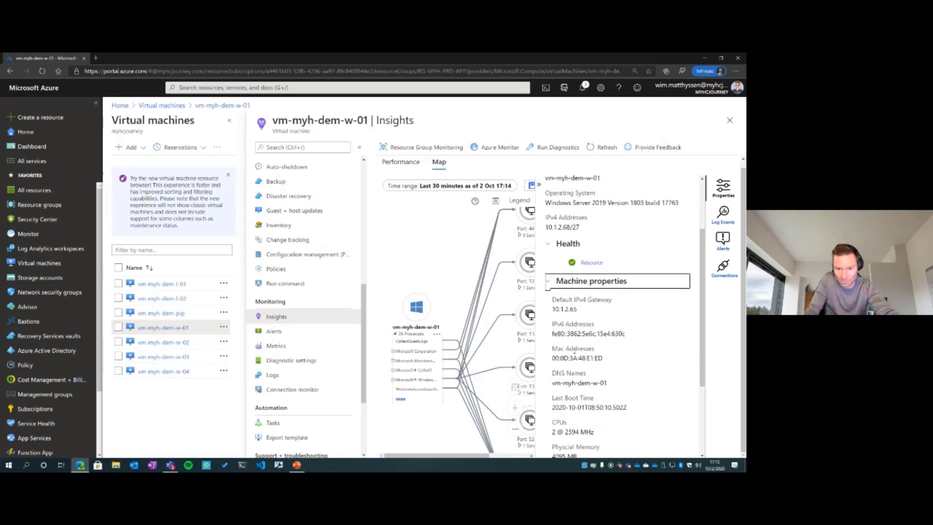
pyautogui.scroll(-3, 574, 351)
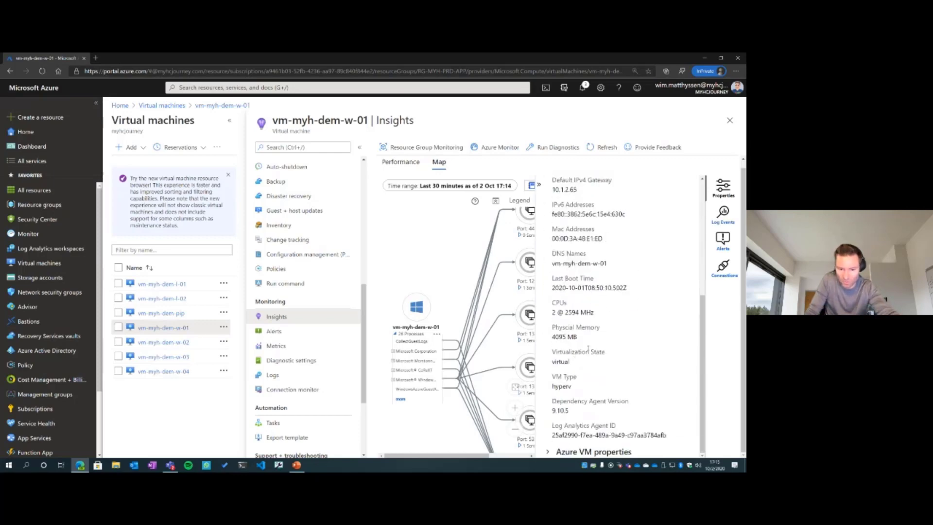
pyautogui.scroll(3, 588, 350)
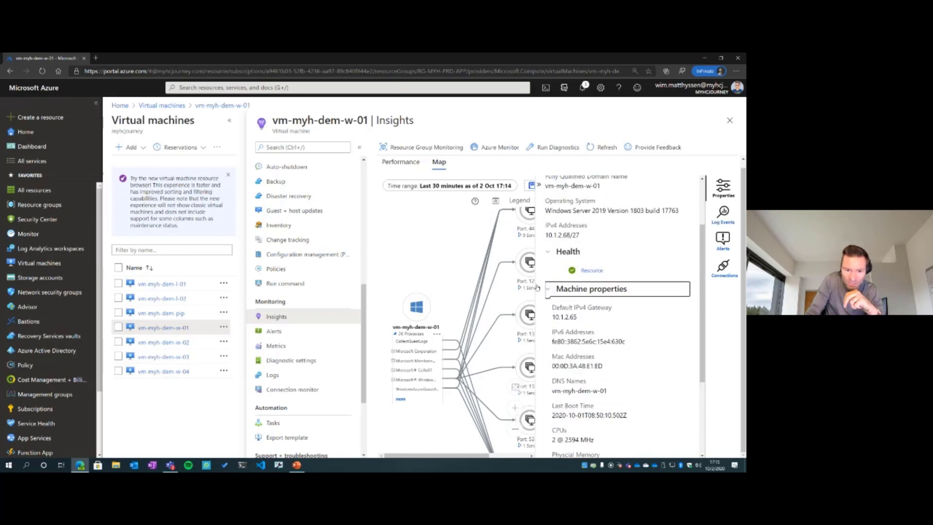
pyautogui.click(547, 290)
pyautogui.click(548, 389)
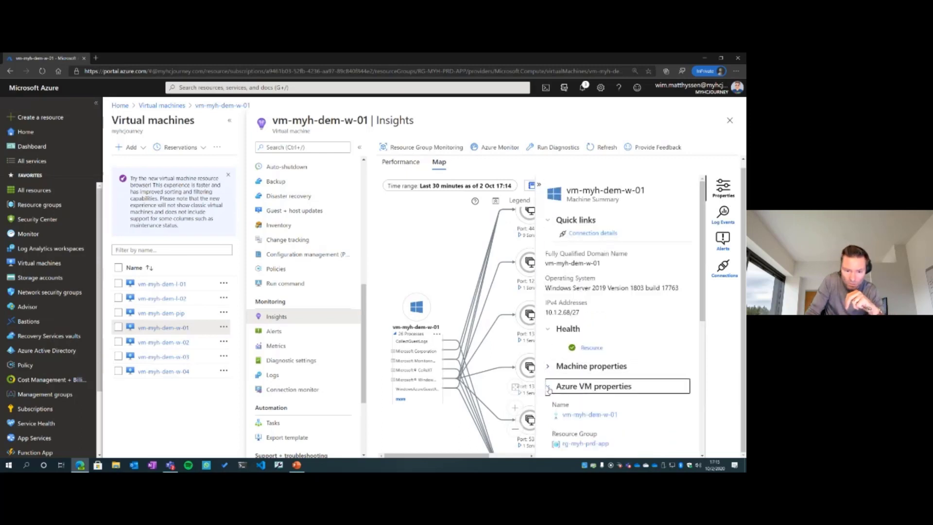
pyautogui.scroll(-3, 588, 369)
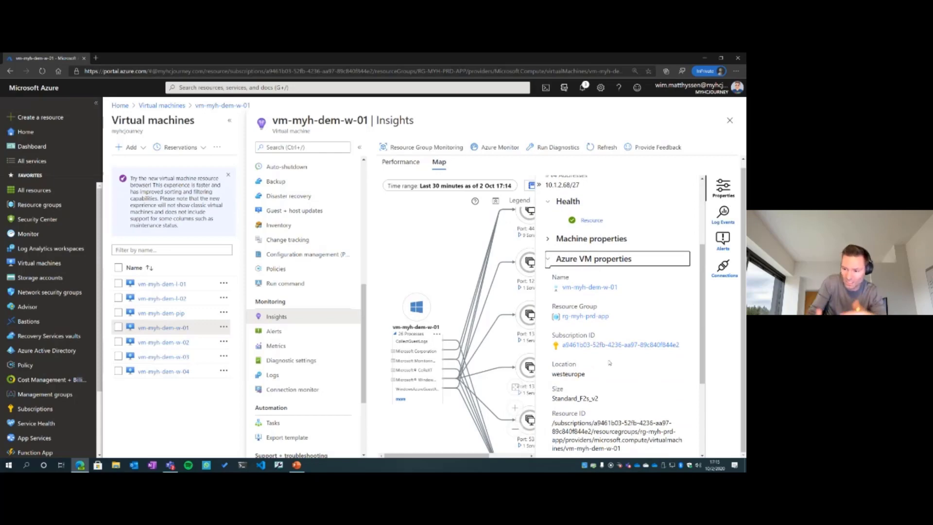
# Open the Heartbeat log events of vm-myh-dem-w-01 in Log Analytics and format the query.
pyautogui.click(724, 215)
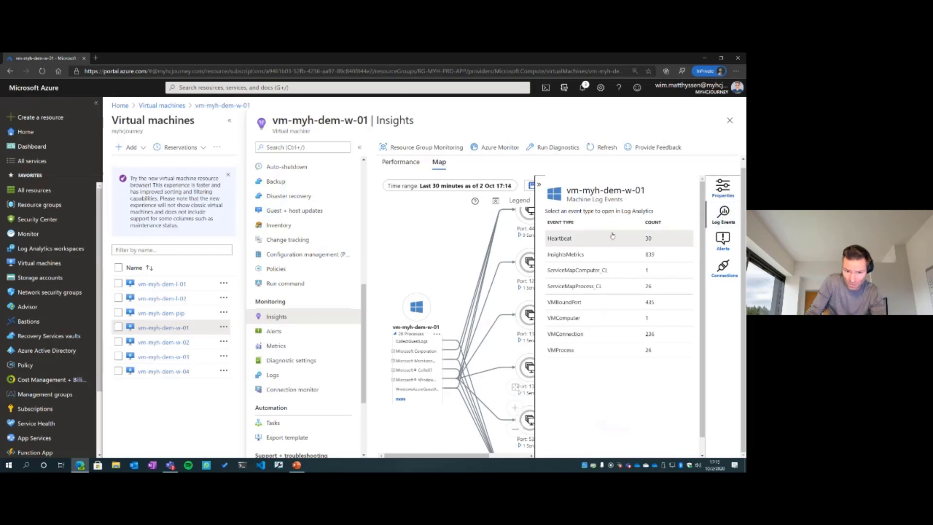
pyautogui.click(559, 239)
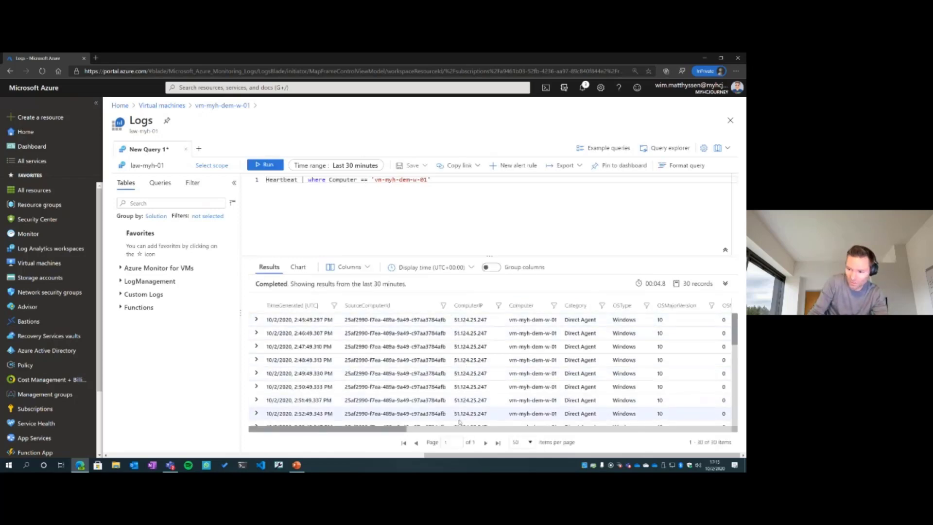
pyautogui.hotkey('shift', 'alt', 'f')
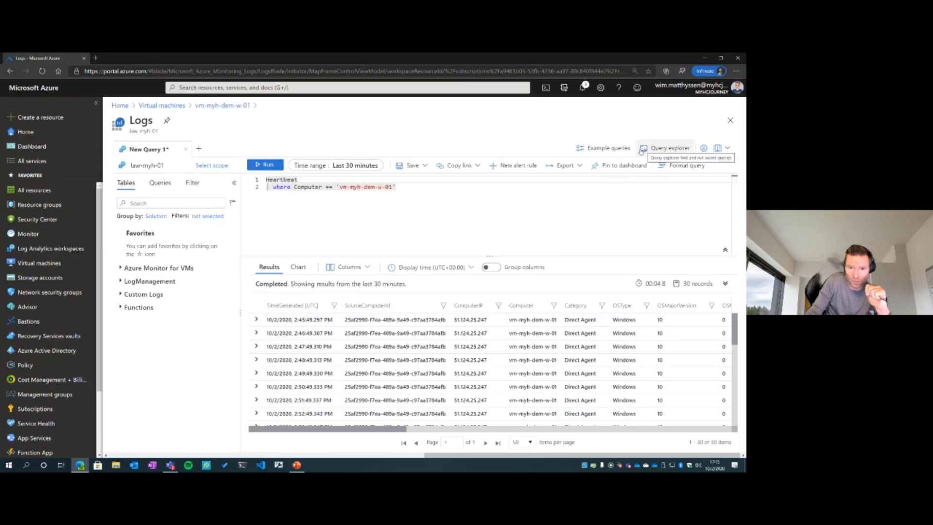
# Open the example queries for the Log Analytics workspace and group them by Resource Type.
pyautogui.click(603, 149)
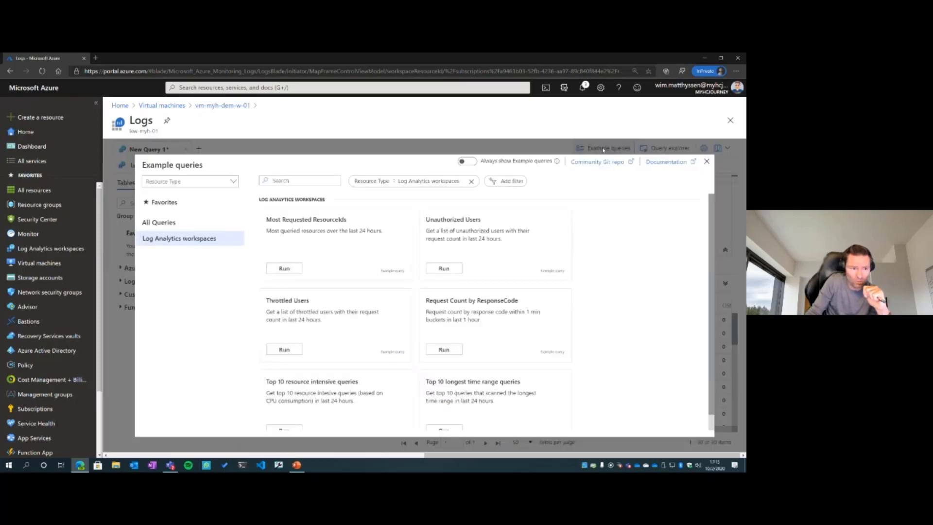
pyautogui.click(183, 183)
pyautogui.click(182, 183)
pyautogui.click(183, 182)
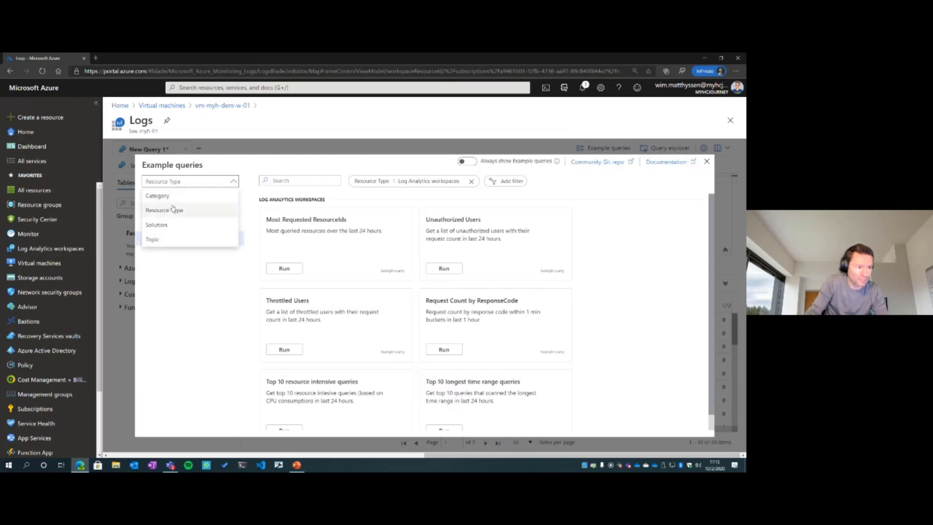
pyautogui.click(173, 210)
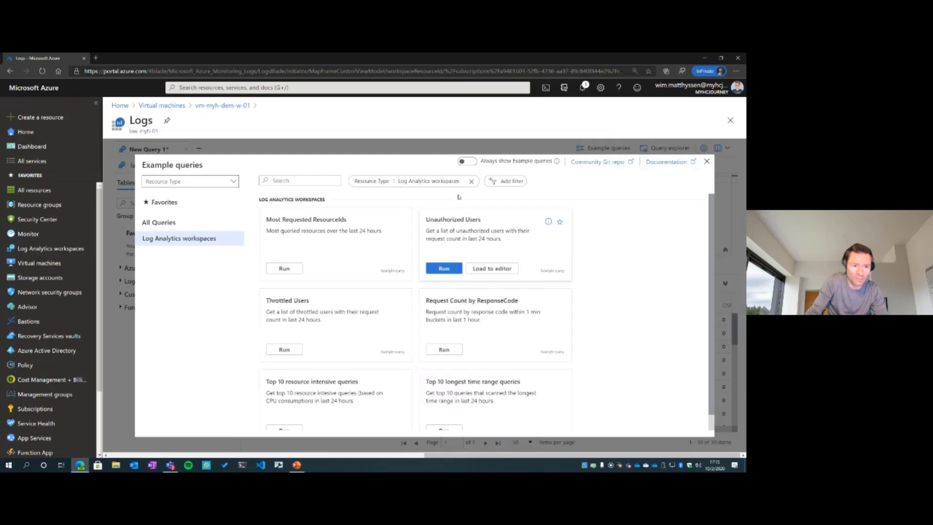
# Remove the Log Analytics workspaces filter from the example queries, search for "vir" and review the Virtual machines examples before closing them.
pyautogui.click(471, 181)
pyautogui.click(277, 179)
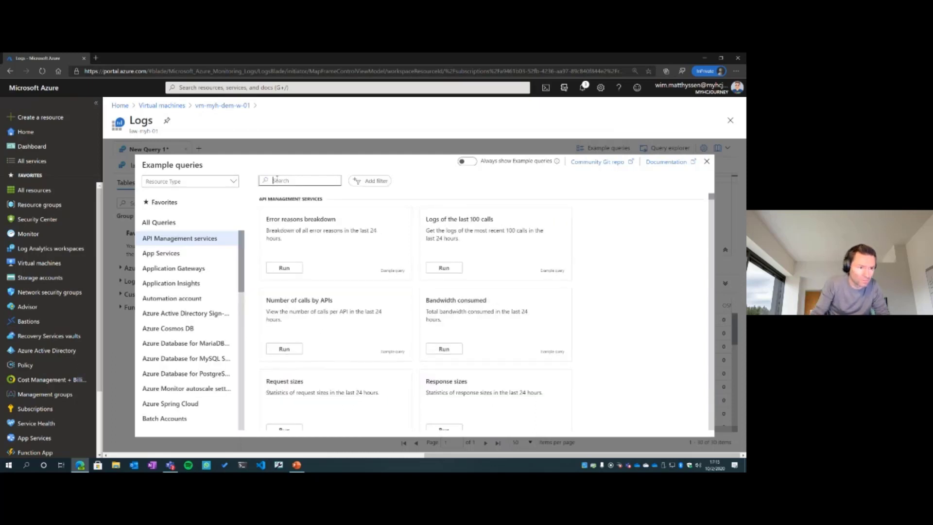
pyautogui.write('viruta')
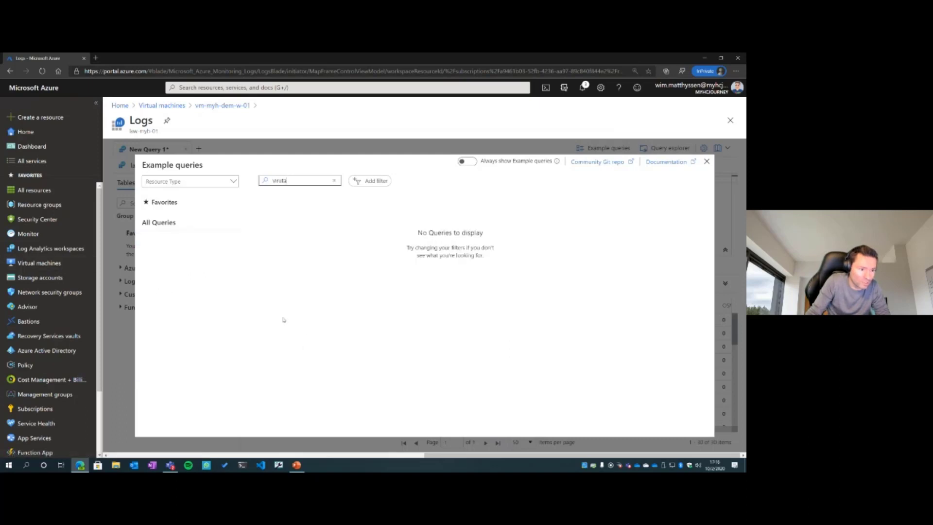
pyautogui.press('BackSpace')
pyautogui.press('BackSpace')
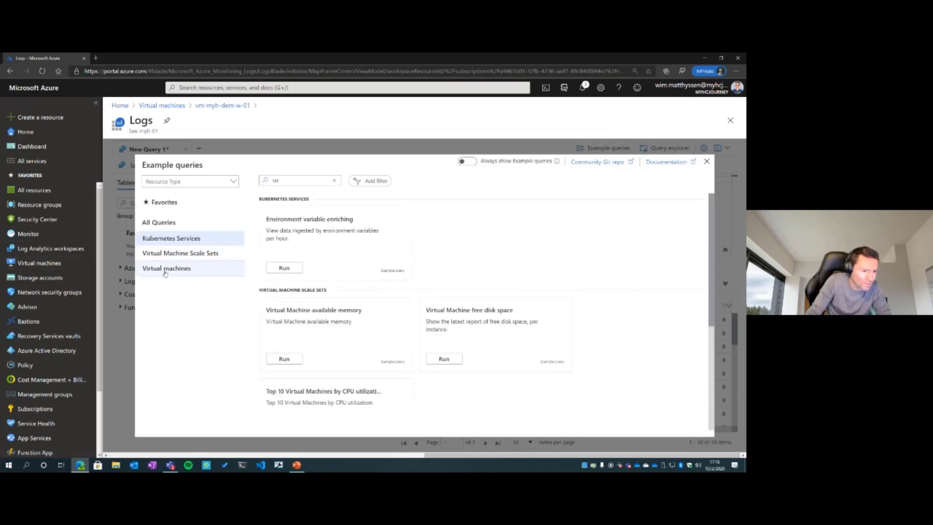
pyautogui.click(166, 272)
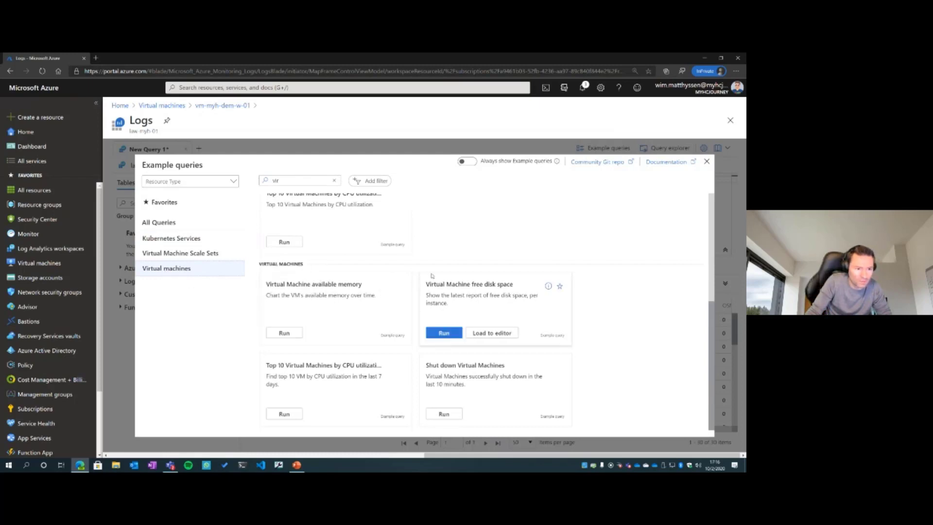
pyautogui.moveTo(289, 320)
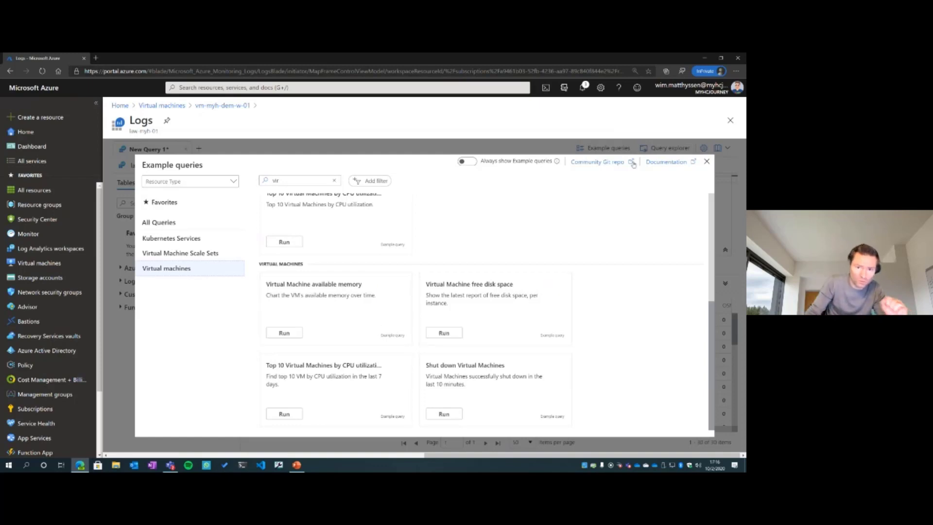
pyautogui.click(707, 161)
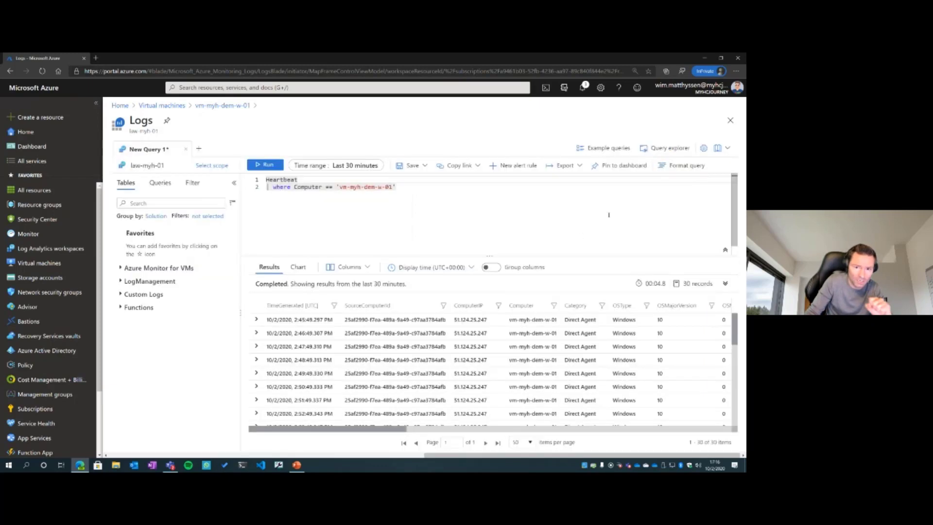
# Leave the logs, open the Insights page of virtual machine vm-myh-dem-w-04 and start enabling its monitoring.
pyautogui.click(730, 120)
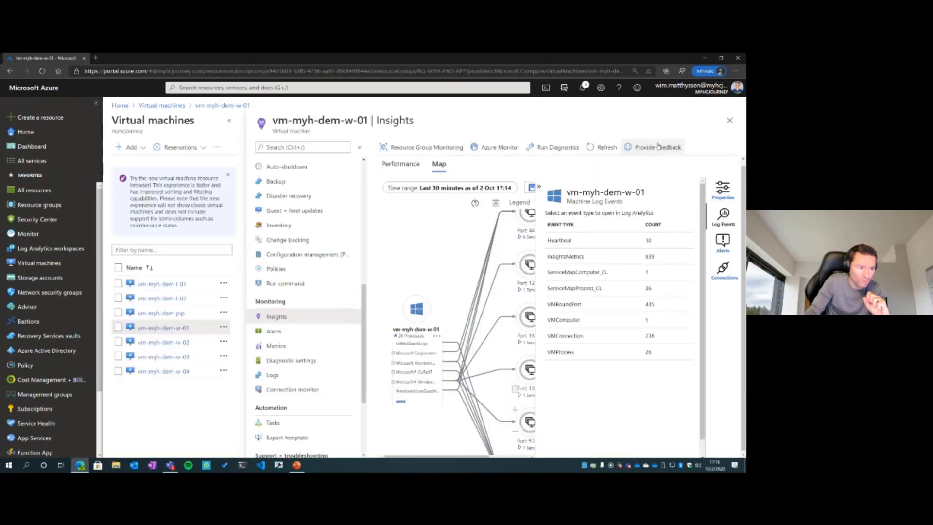
pyautogui.click(729, 121)
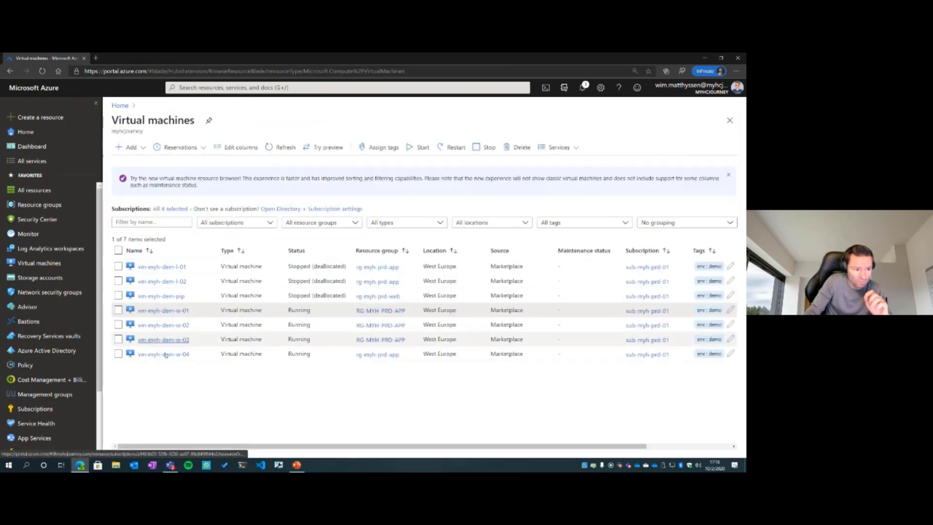
pyautogui.click(185, 355)
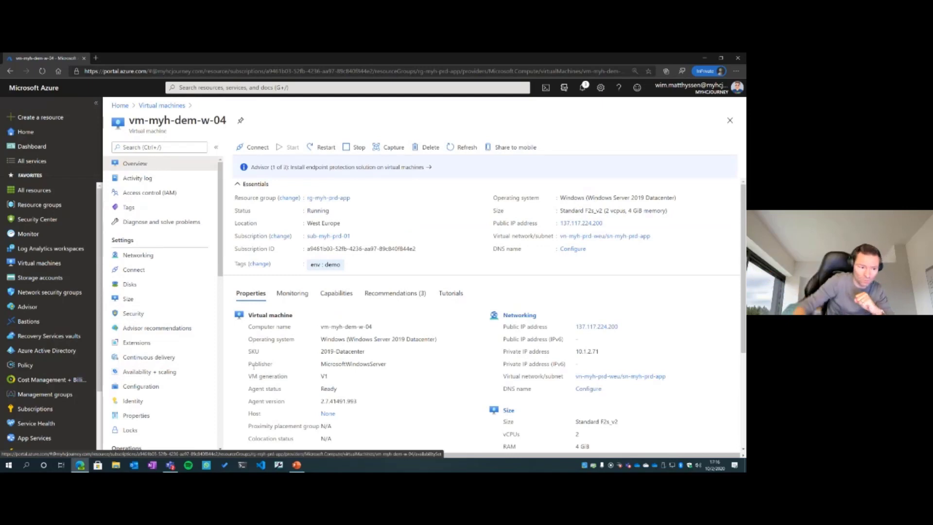
pyautogui.scroll(-5, 175, 272)
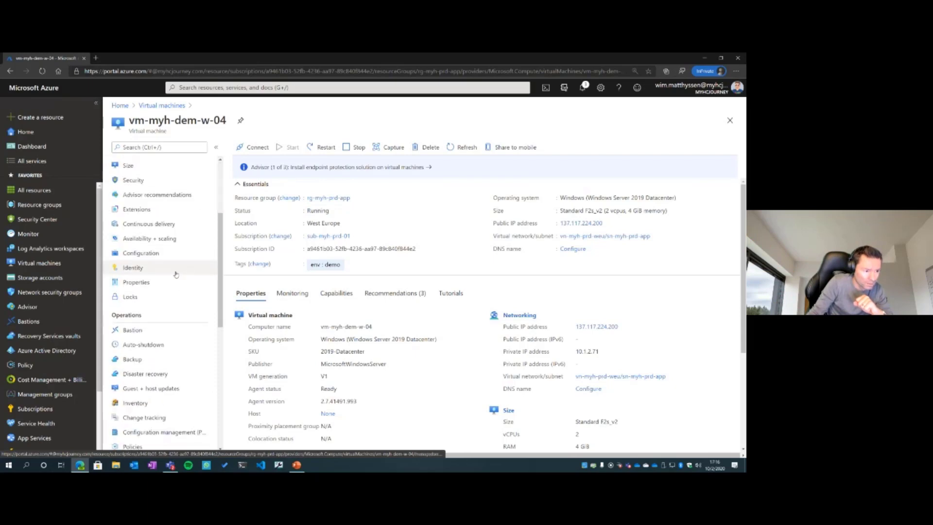
pyautogui.scroll(-2, 175, 275)
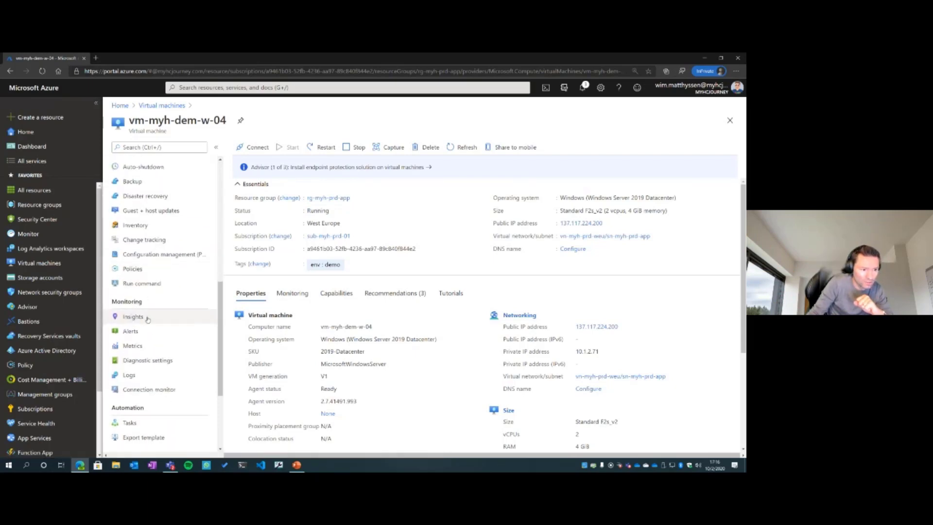
pyautogui.click(128, 317)
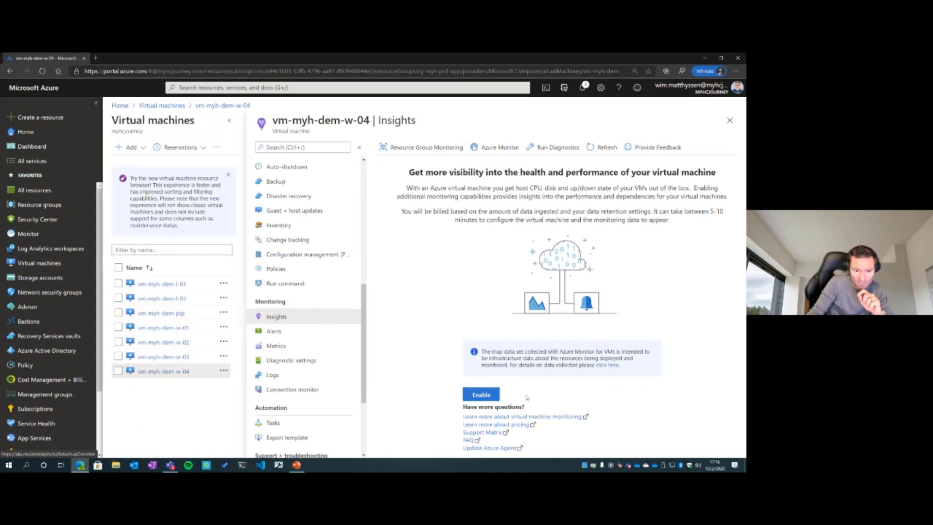
pyautogui.click(480, 395)
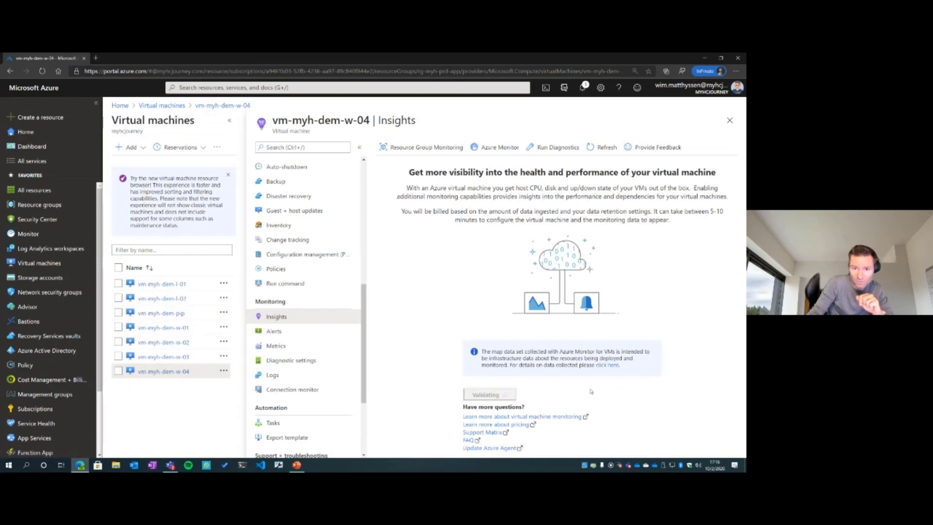
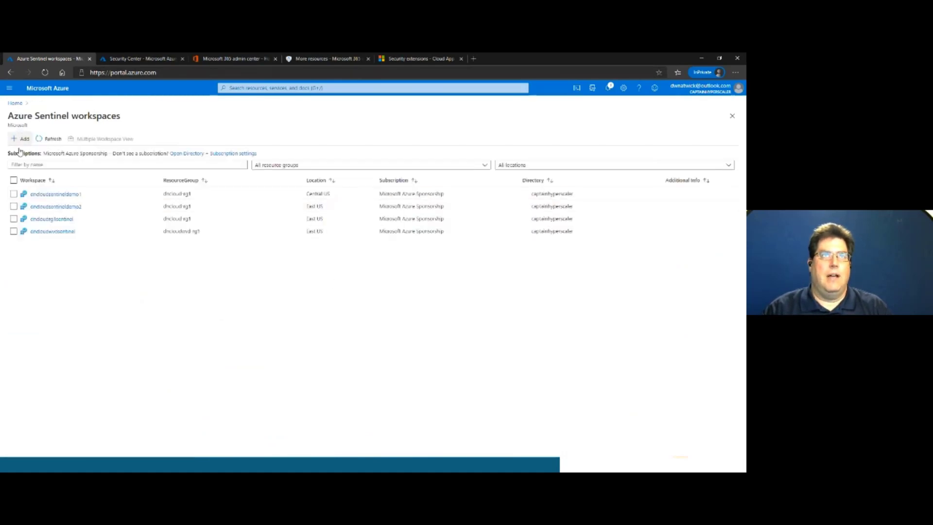
# View the form for creating a Log Analytics workspace for Azure Sentinel and return to the Sentinel workspaces list.
pyautogui.click(22, 139)
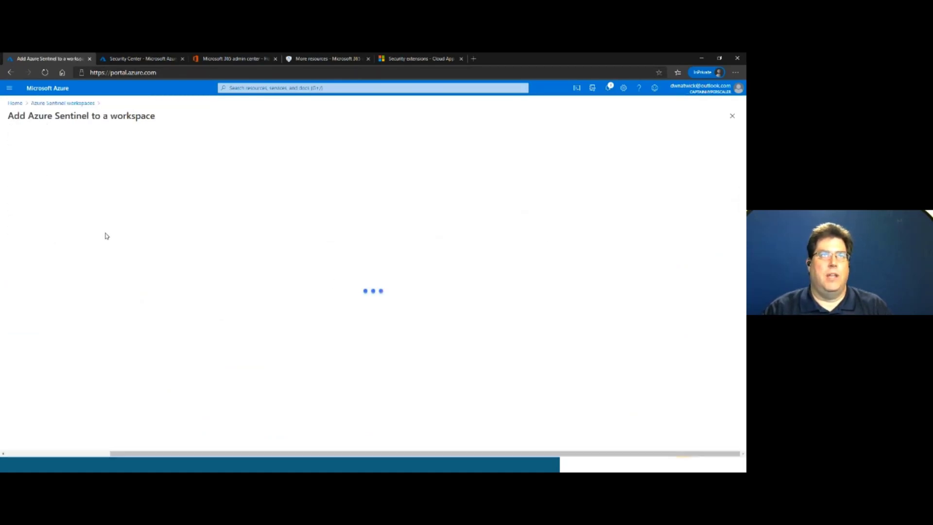
pyautogui.click(46, 140)
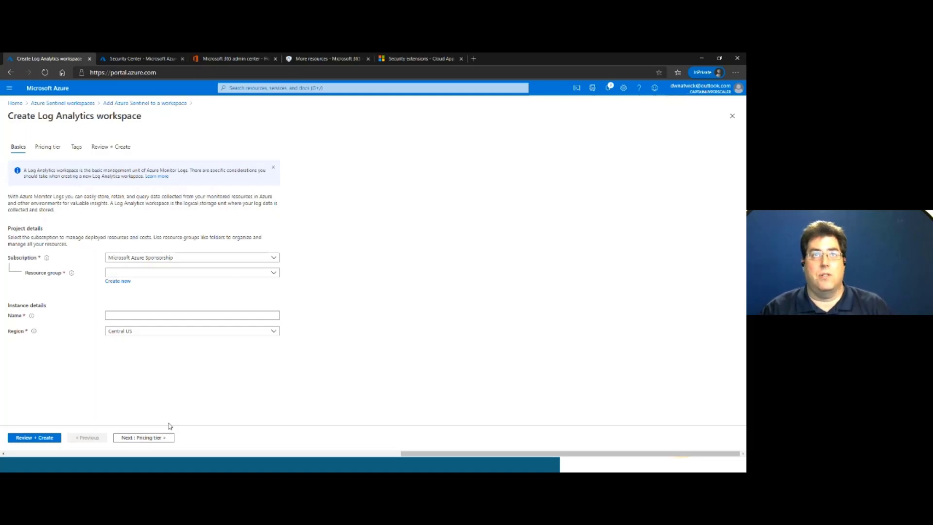
pyautogui.click(68, 103)
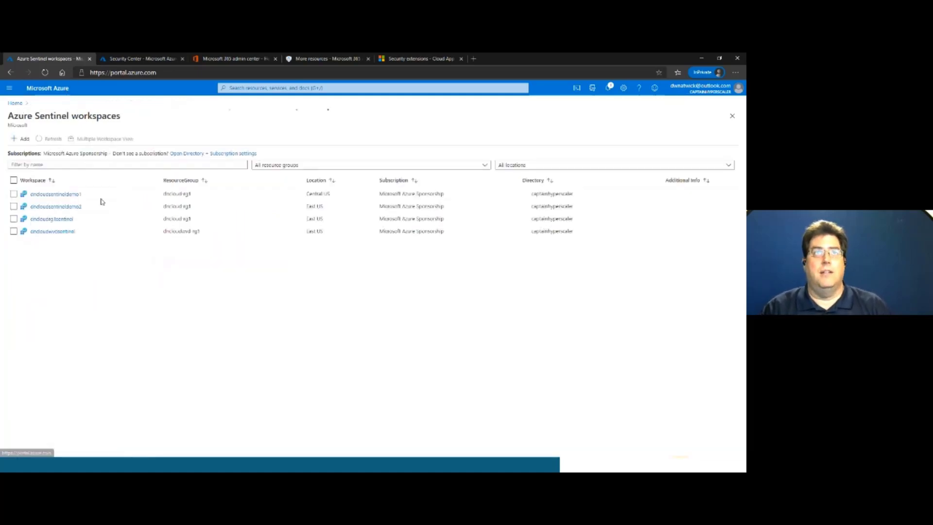
# Open the data connectors of Sentinel workspace dncloudsentineldemo1 and examine which Microsoft and third-party connectors are available.
pyautogui.click(68, 194)
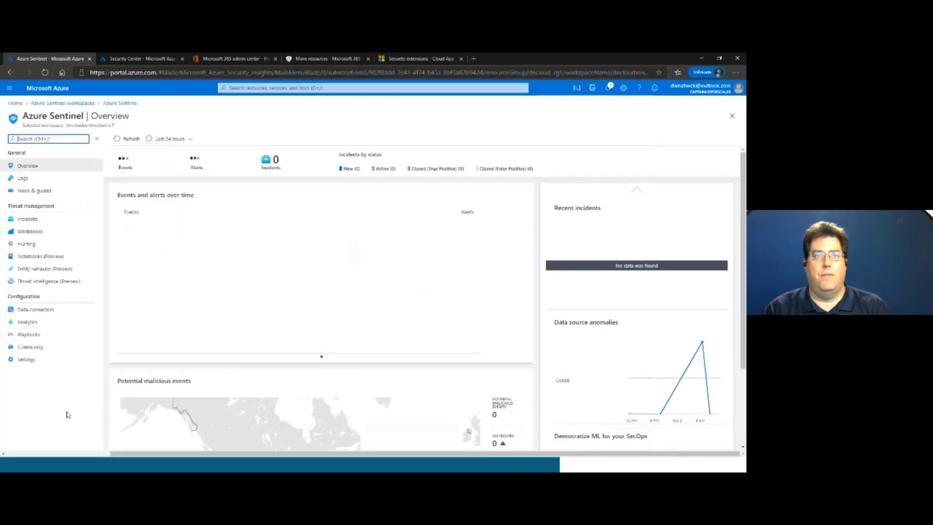
pyautogui.click(30, 310)
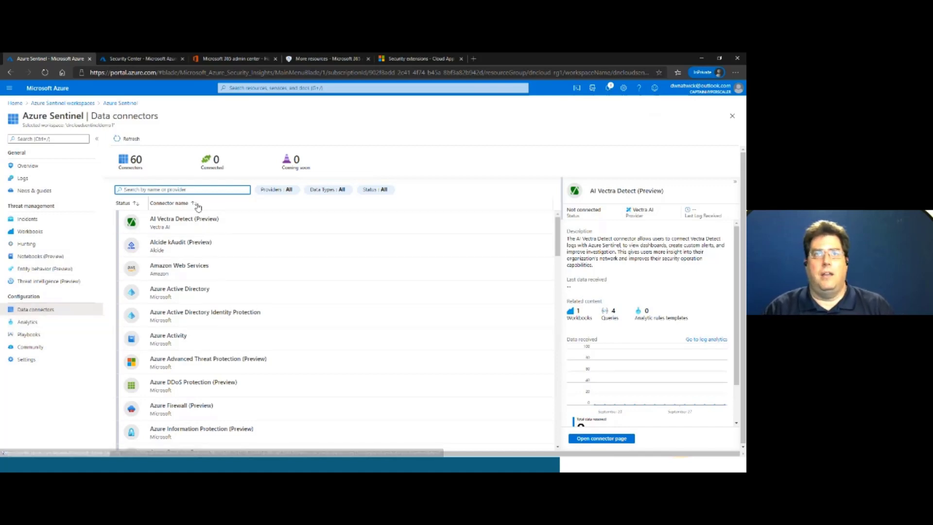
pyautogui.scroll(-5, 252, 291)
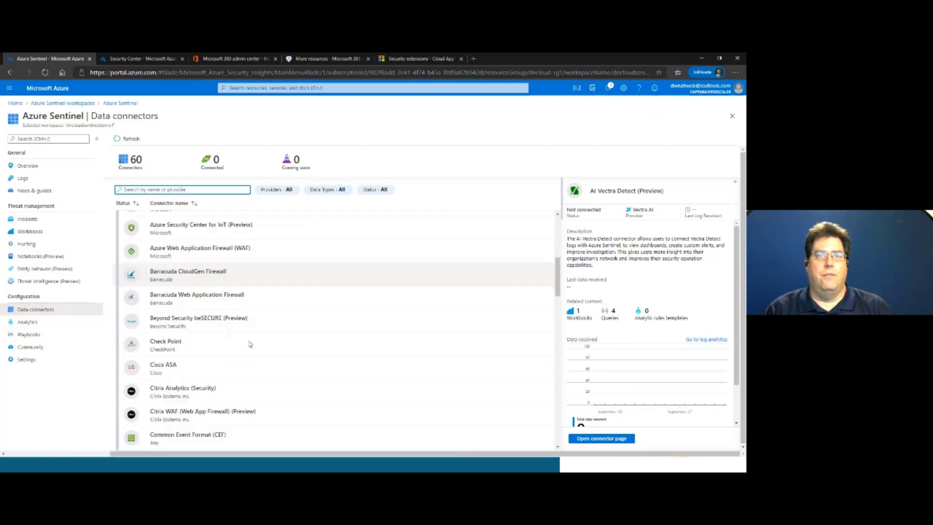
pyautogui.scroll(-15, 249, 343)
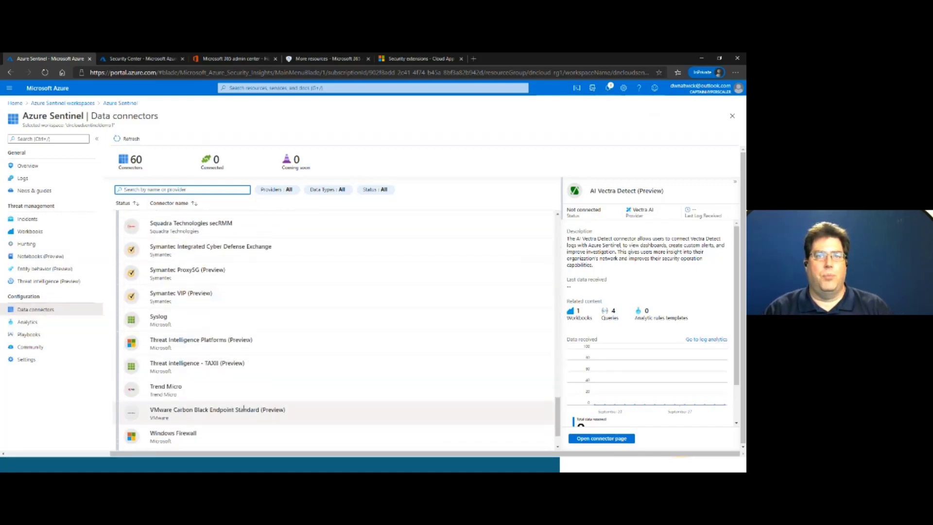
pyautogui.scroll(-2, 244, 409)
pyautogui.scroll(8, 243, 407)
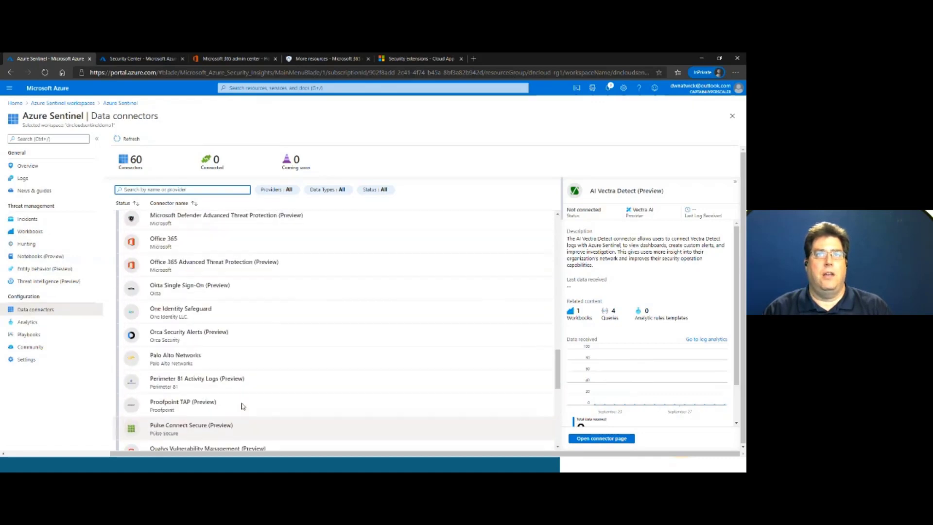
pyautogui.scroll(8, 243, 408)
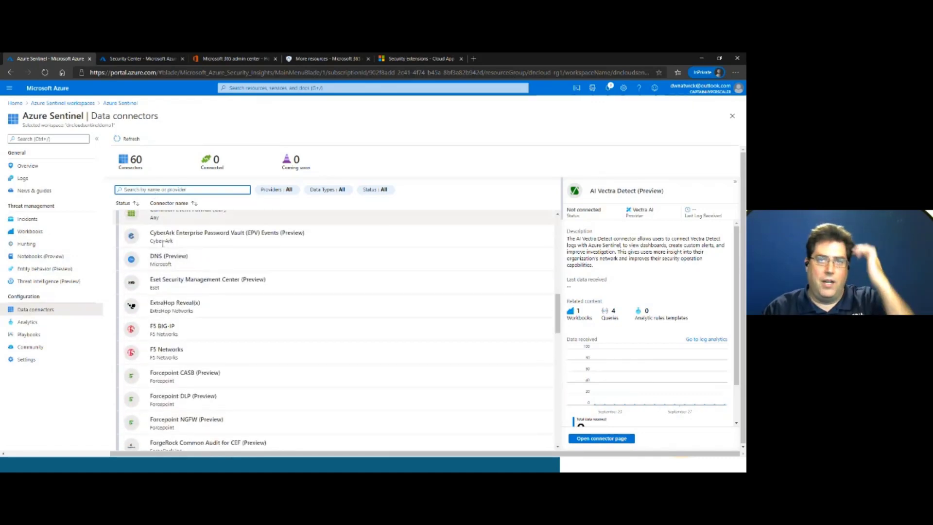
pyautogui.scroll(-3, 216, 355)
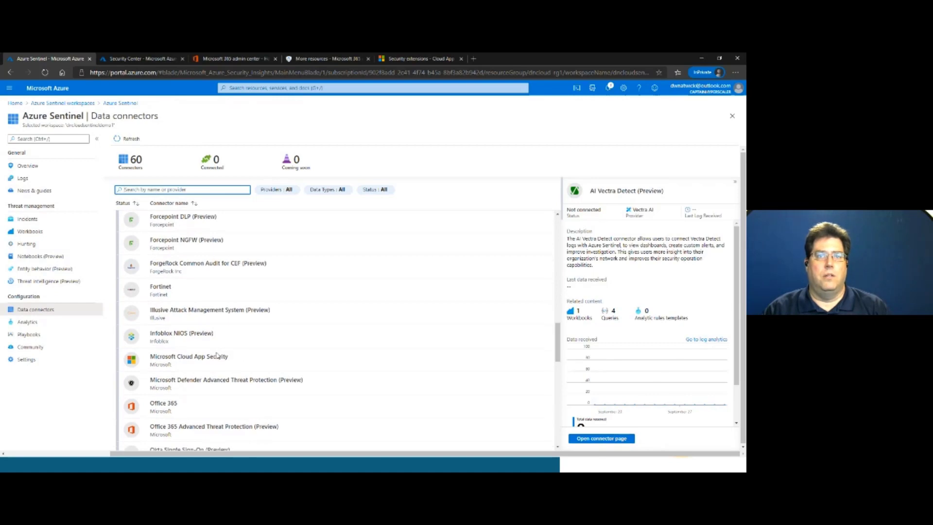
pyautogui.scroll(-4, 216, 355)
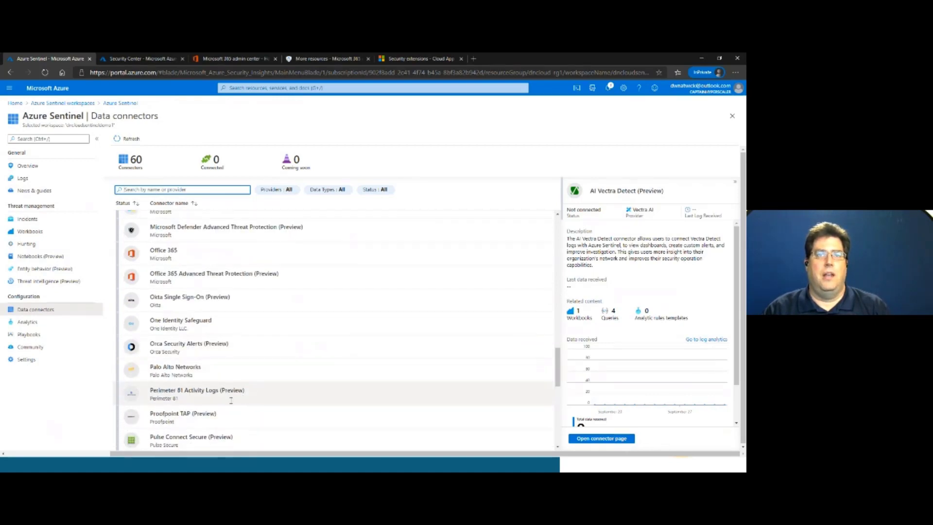
pyautogui.scroll(15, 231, 400)
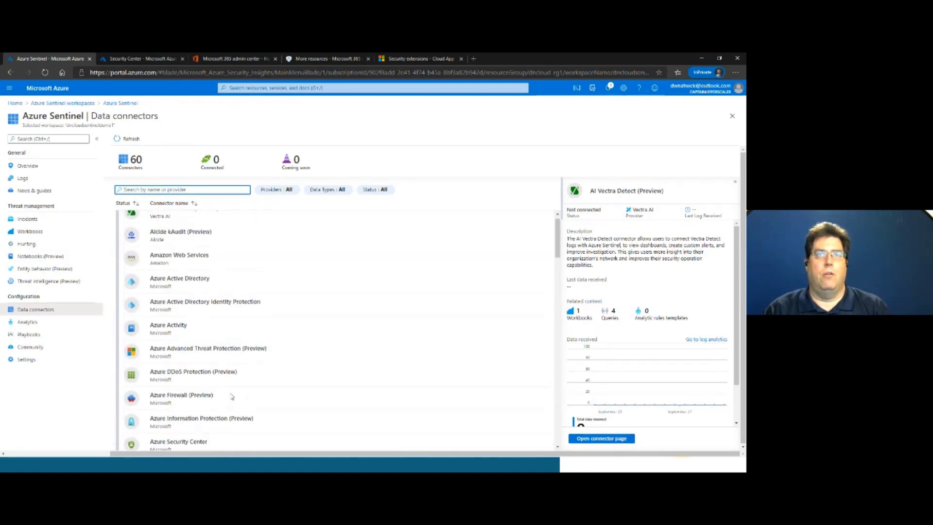
pyautogui.scroll(-4, 231, 397)
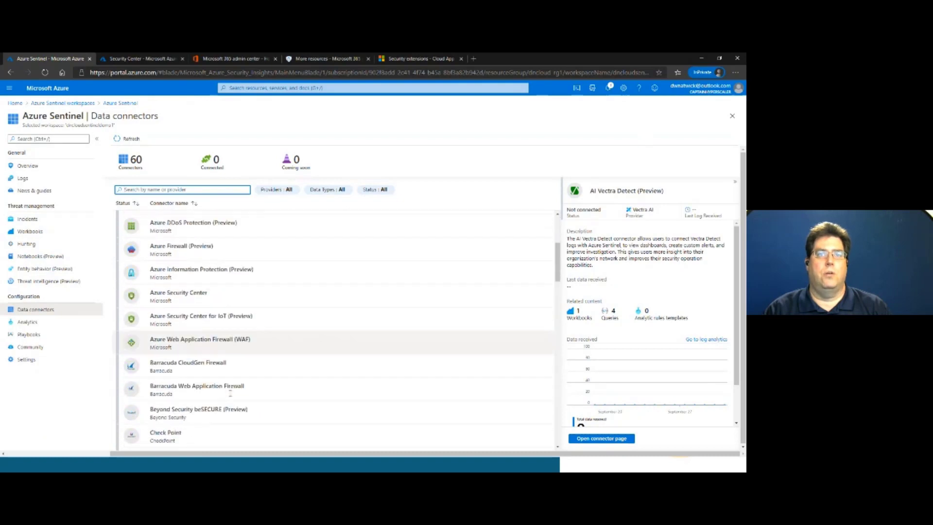
pyautogui.scroll(-2, 231, 392)
pyautogui.scroll(5, 231, 394)
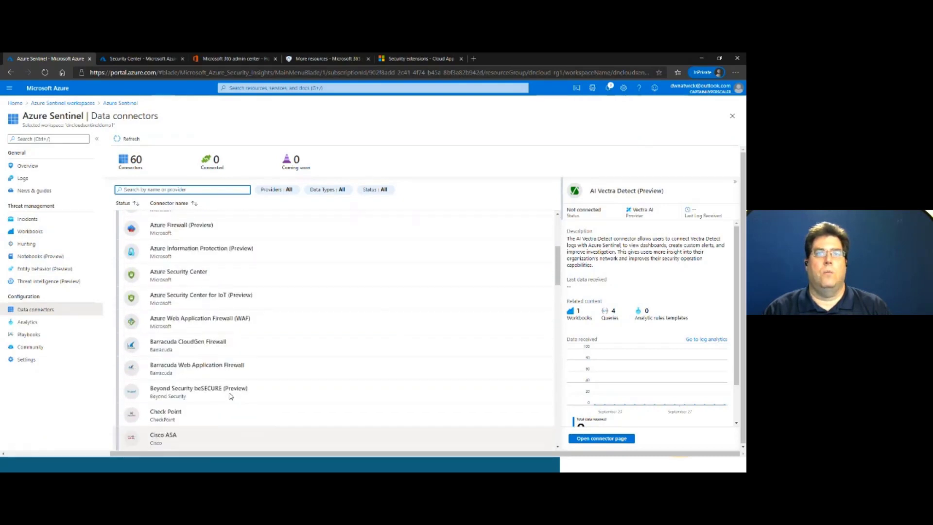
pyautogui.scroll(2, 231, 396)
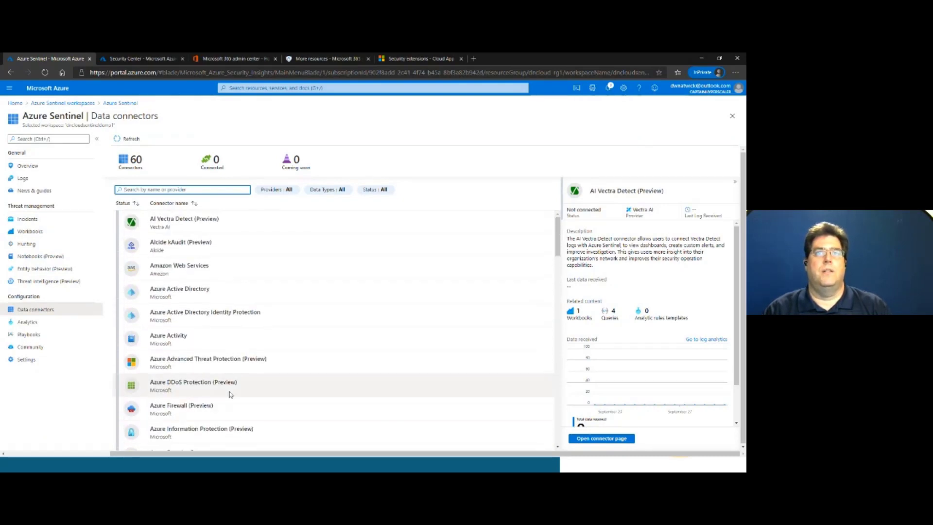
# Review the Amazon Web Services connector's prerequisites and configuration instructions, and return to the data connectors list.
pyautogui.click(173, 265)
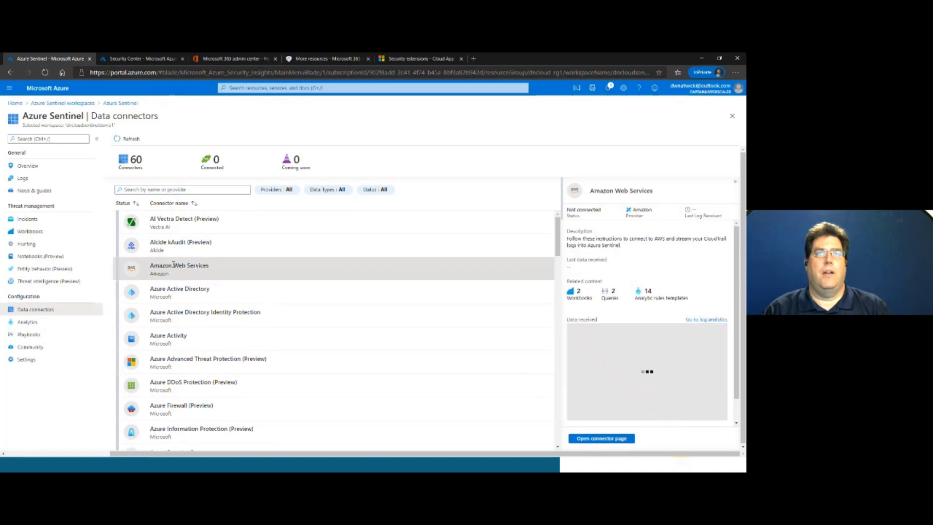
pyautogui.click(599, 438)
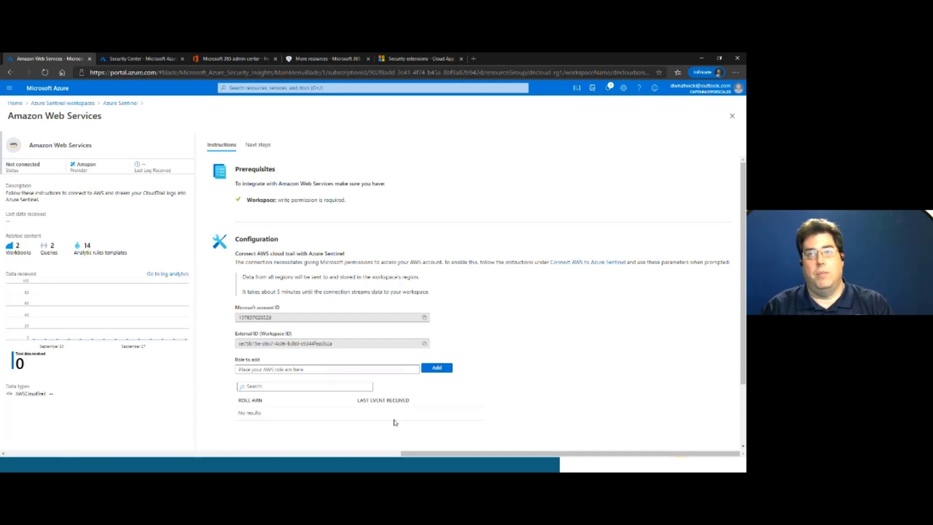
pyautogui.click(118, 104)
pyautogui.scroll(-3, 272, 394)
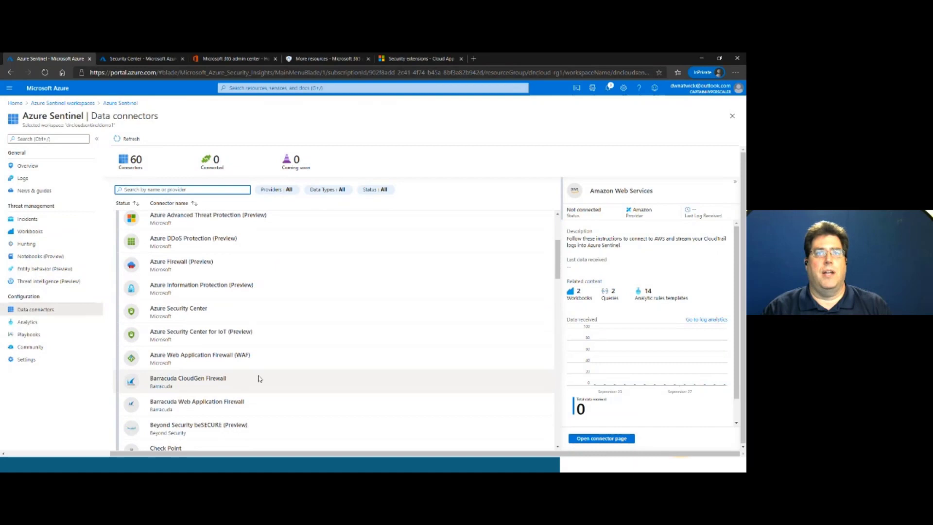
# Connect the Microsoft Azure Sponsorship subscription through the Azure Security Center data connector and return to the data connectors list.
pyautogui.click(187, 315)
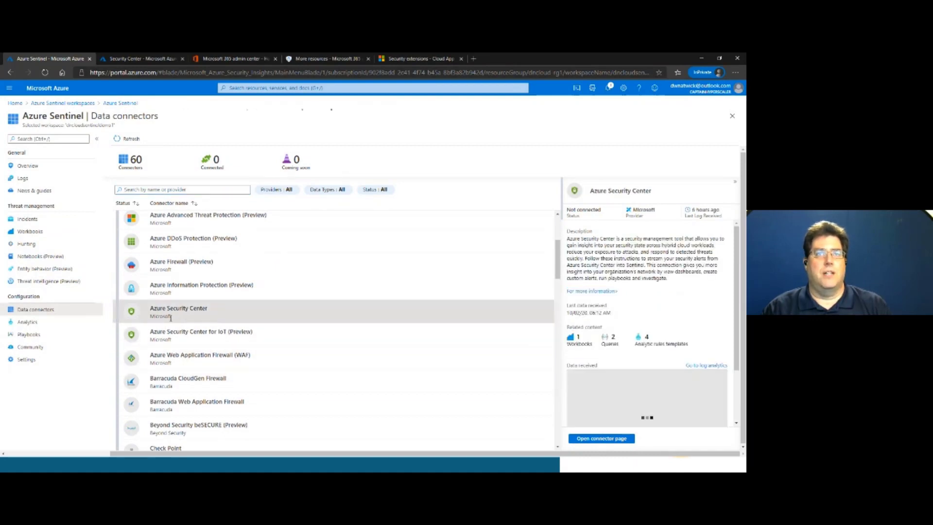
pyautogui.click(605, 440)
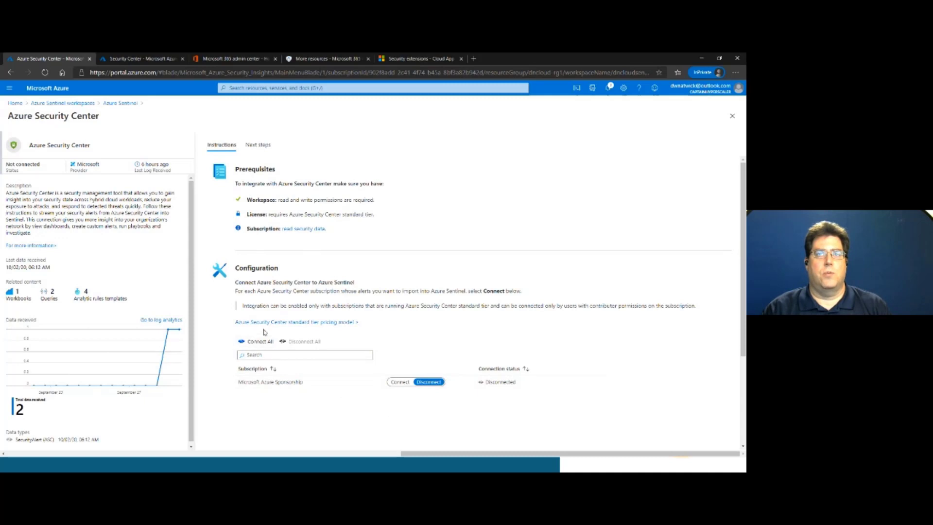
pyautogui.click(400, 383)
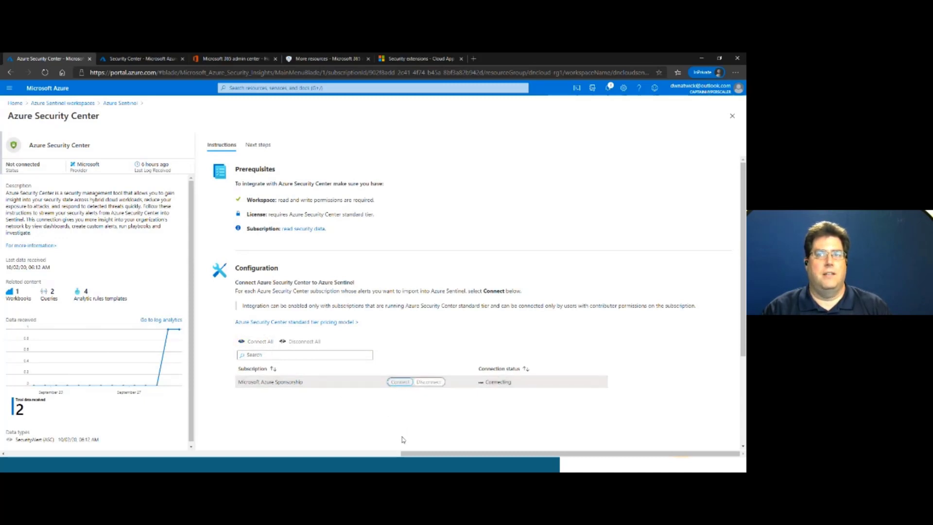
pyautogui.click(120, 103)
# Apply collection of Exchange, SharePoint and Teams (Preview) logs in the Office 365 data connector and return to the data connectors list.
pyautogui.scroll(-10, 251, 357)
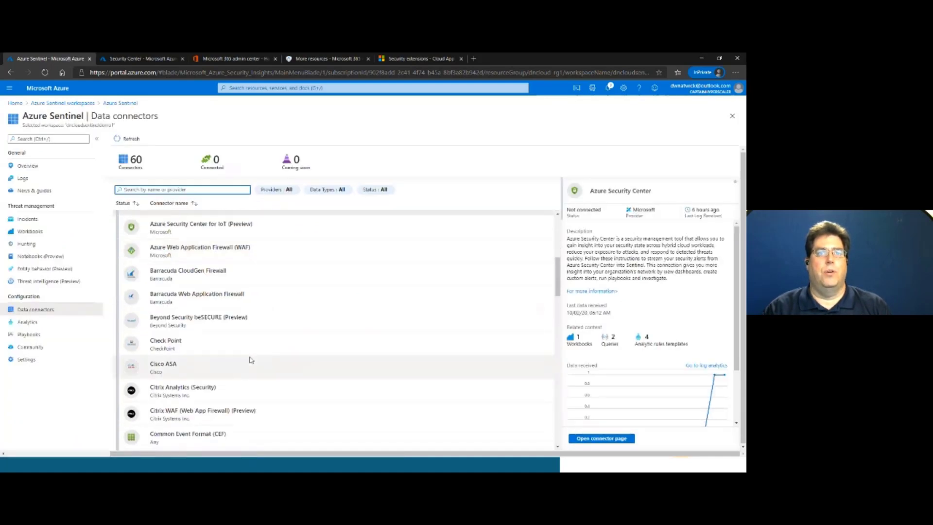
pyautogui.scroll(-2, 250, 359)
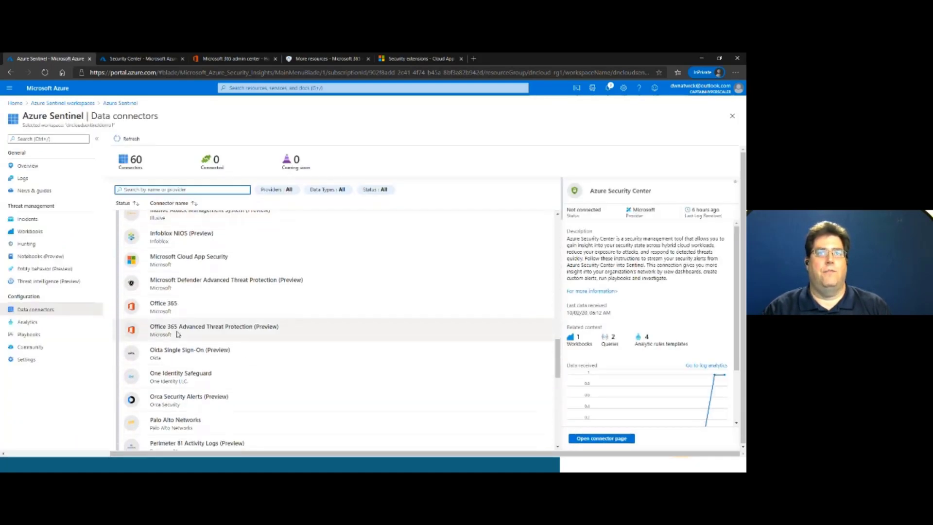
pyautogui.click(229, 307)
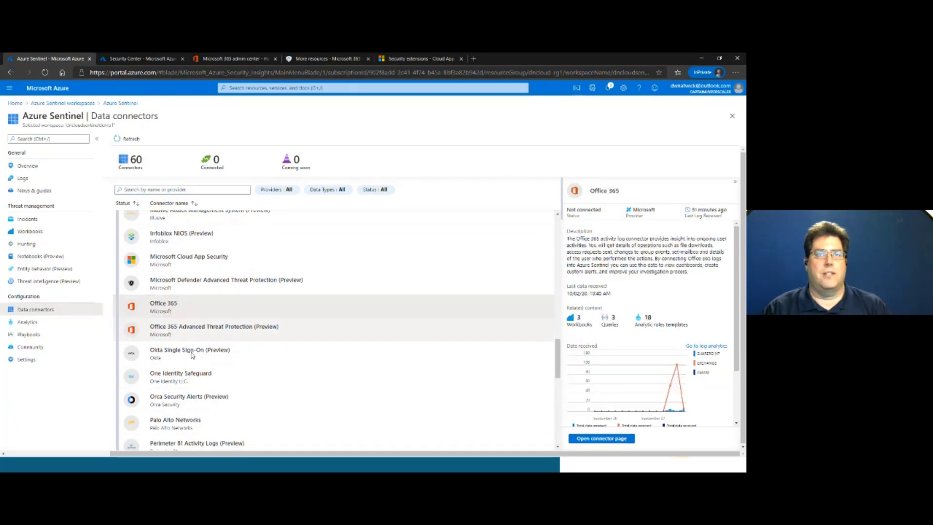
pyautogui.click(608, 439)
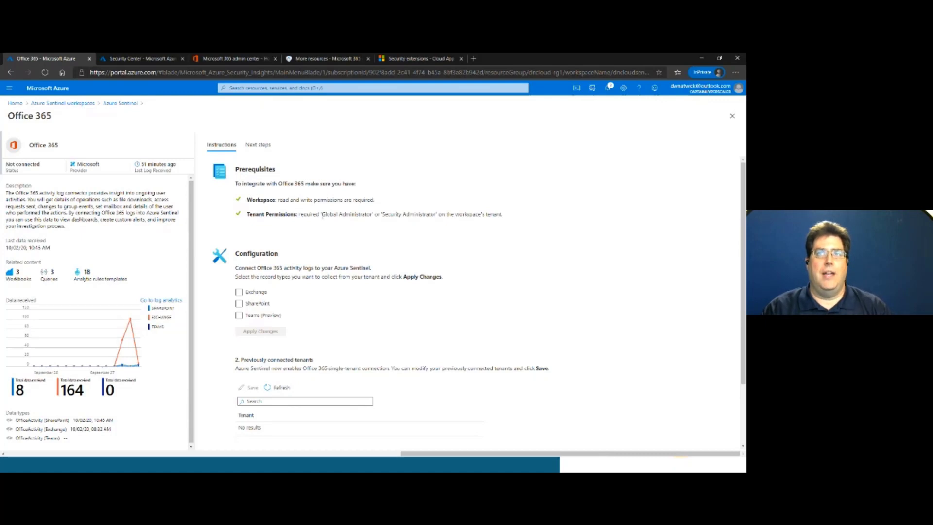
pyautogui.moveTo(321, 217); pyautogui.dragTo(436, 217)
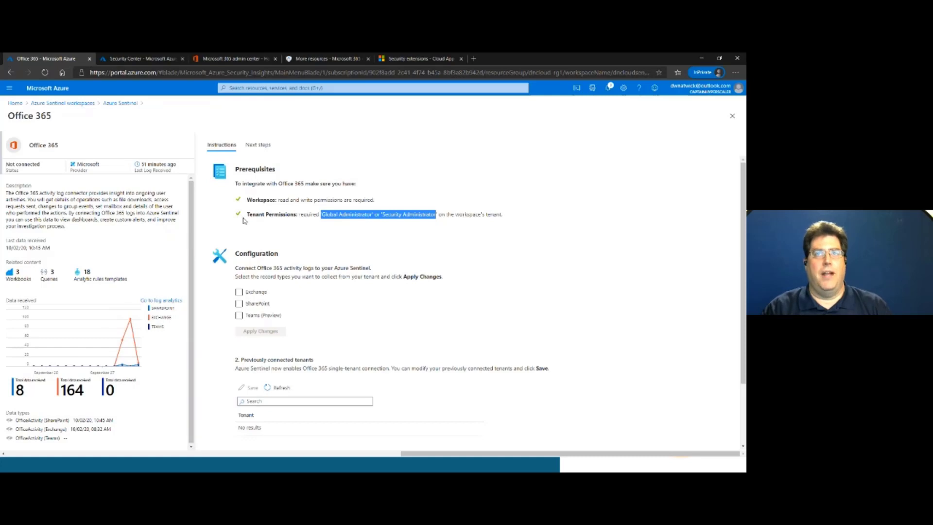
pyautogui.click(238, 292)
pyautogui.click(239, 303)
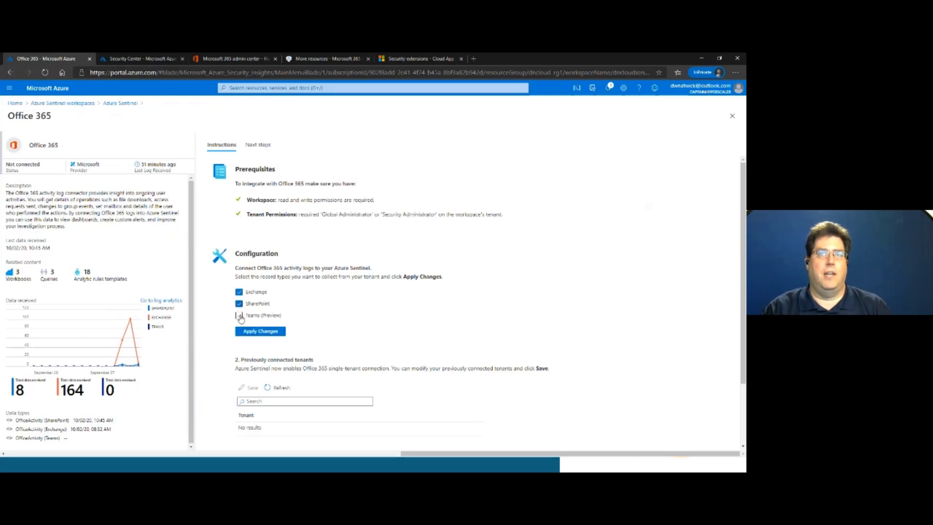
pyautogui.click(239, 315)
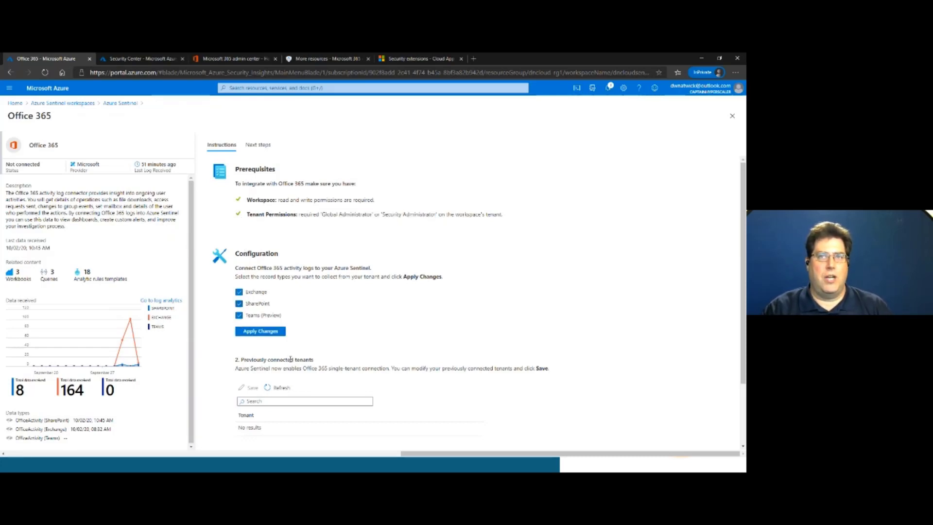
pyautogui.click(262, 332)
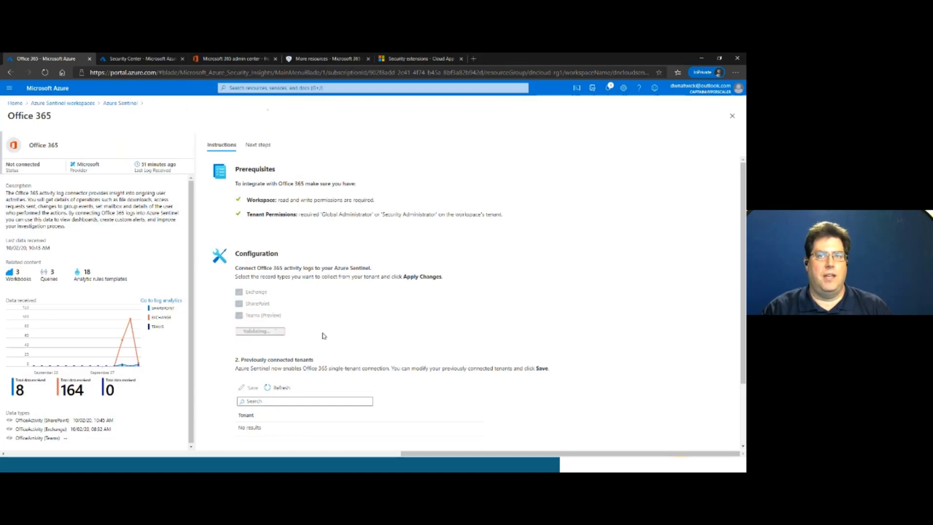
pyautogui.click(124, 105)
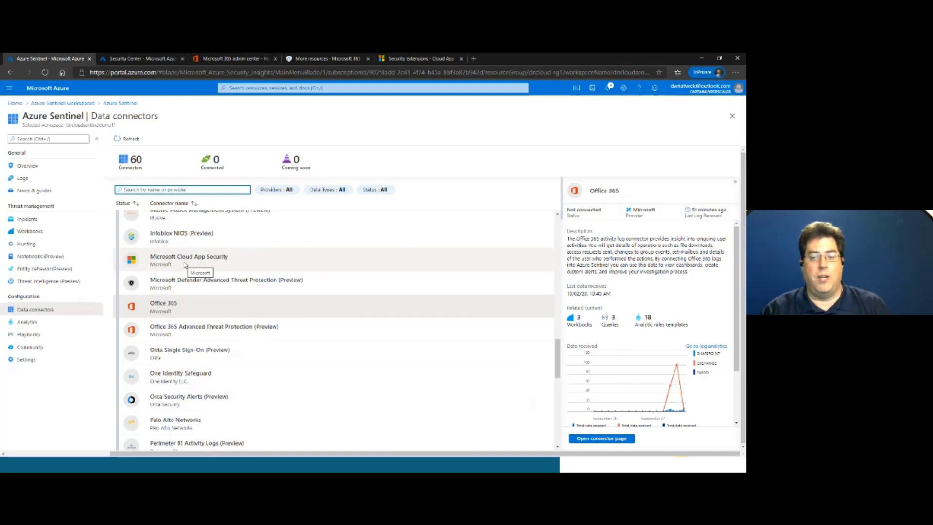
# Apply Alerts and Cloud Discovery Logs (Preview) in the Microsoft Cloud App Security connector, reviewing its prerequisites and SIEM configuration instructions.
pyautogui.click(186, 263)
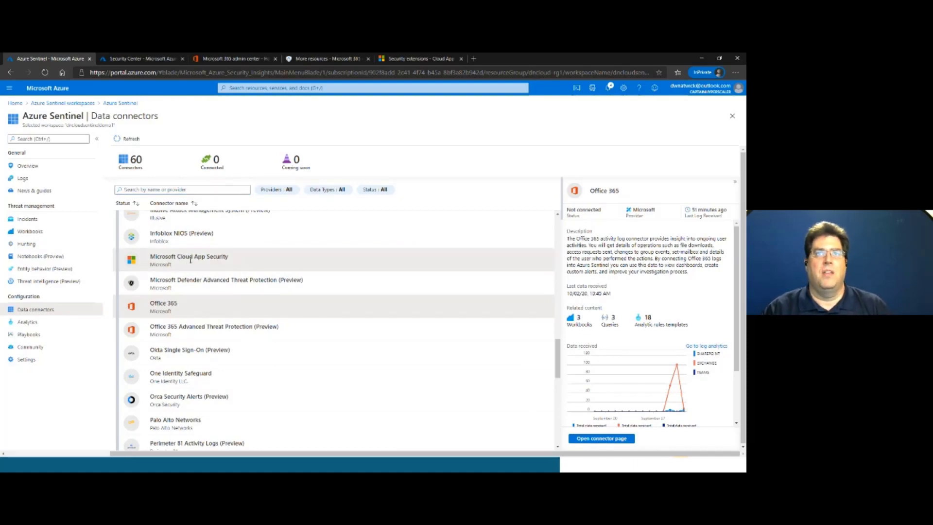
pyautogui.click(602, 439)
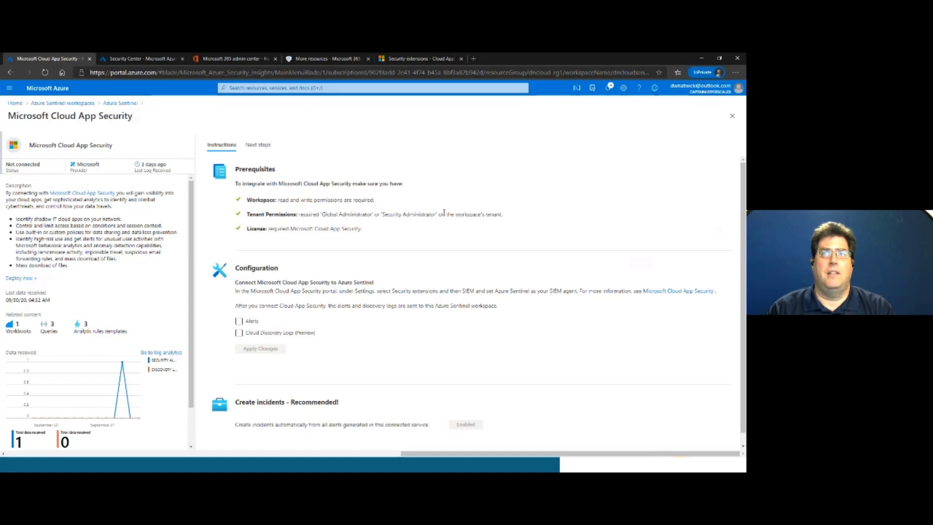
pyautogui.moveTo(443, 212); pyautogui.dragTo(325, 212)
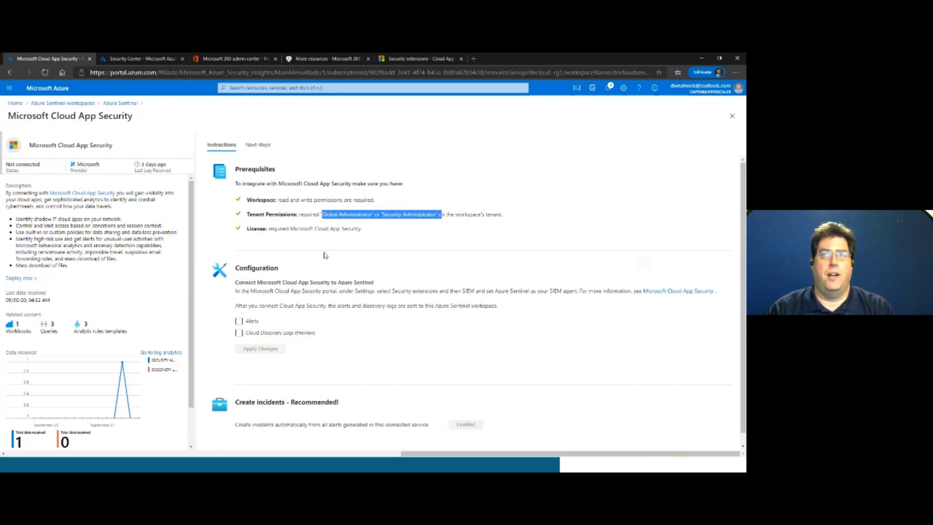
pyautogui.moveTo(268, 229); pyautogui.dragTo(362, 229)
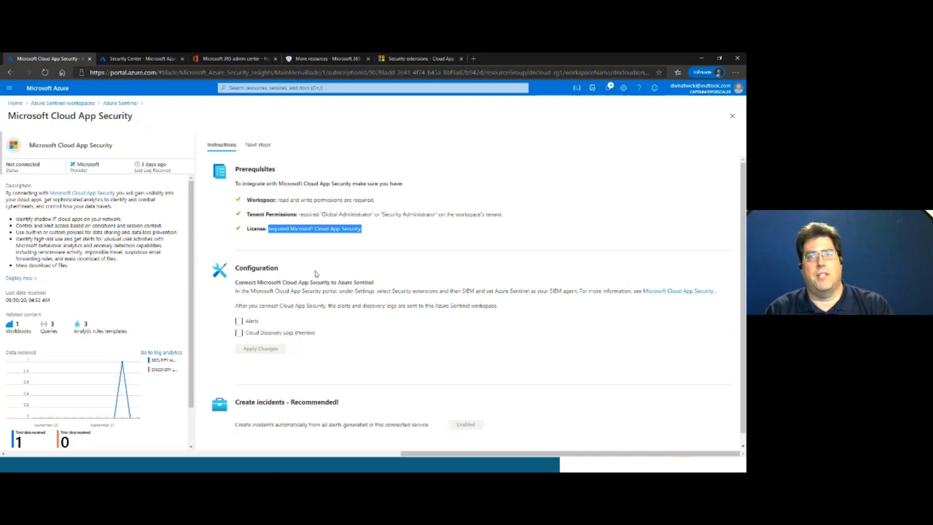
pyautogui.click(239, 321)
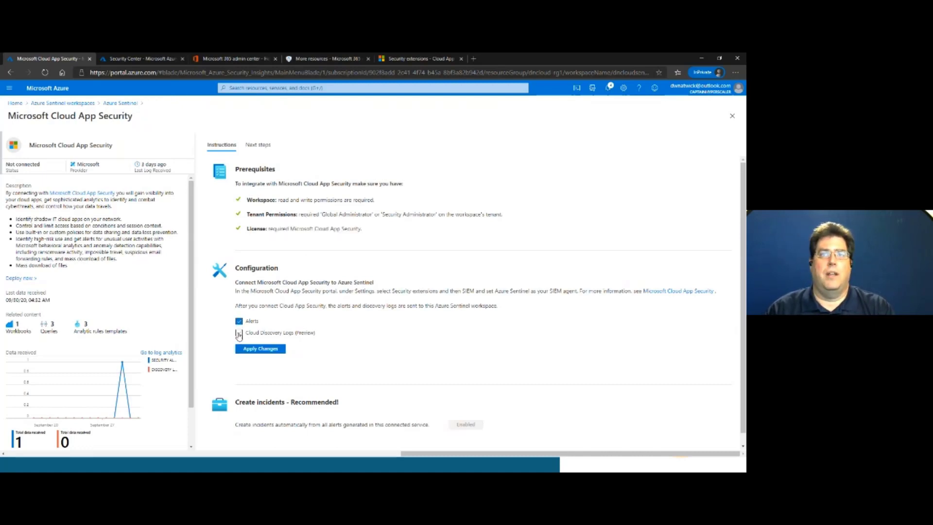
pyautogui.click(239, 333)
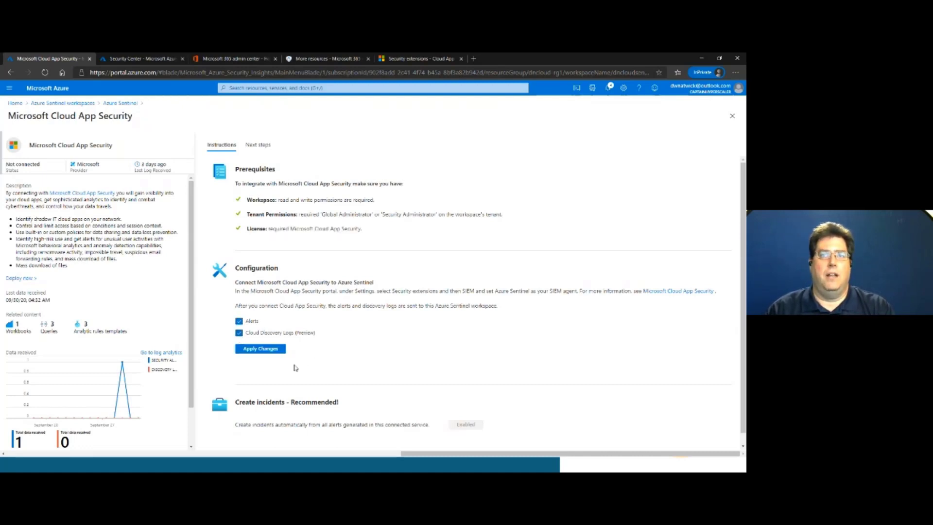
pyautogui.click(262, 350)
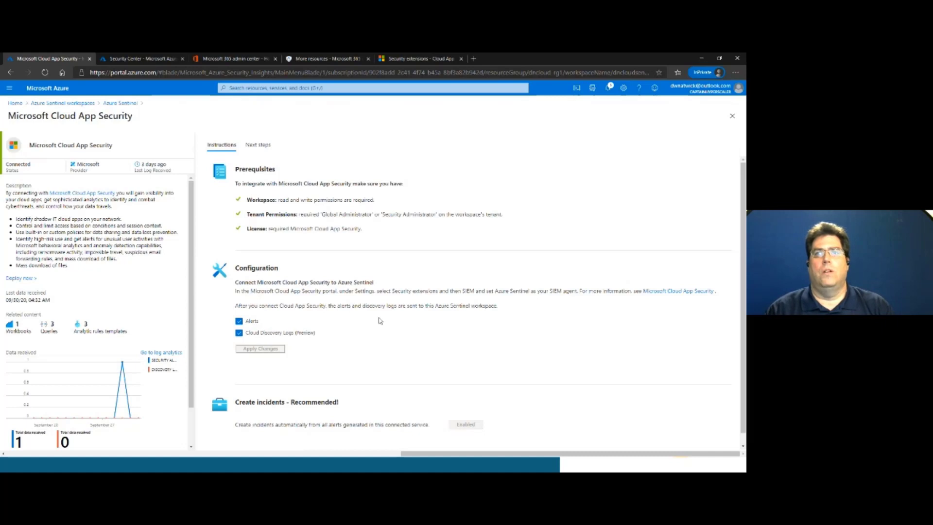
pyautogui.moveTo(235, 291); pyautogui.dragTo(708, 292)
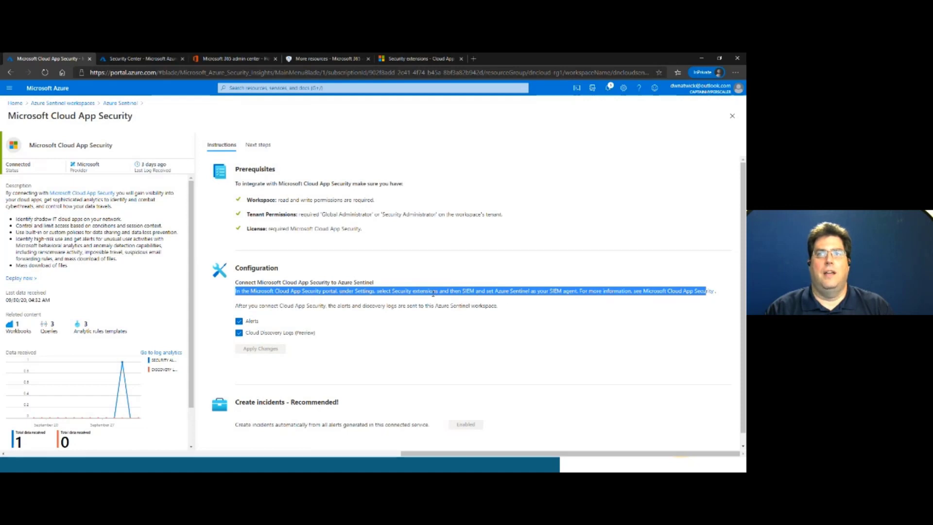
pyautogui.click(348, 290)
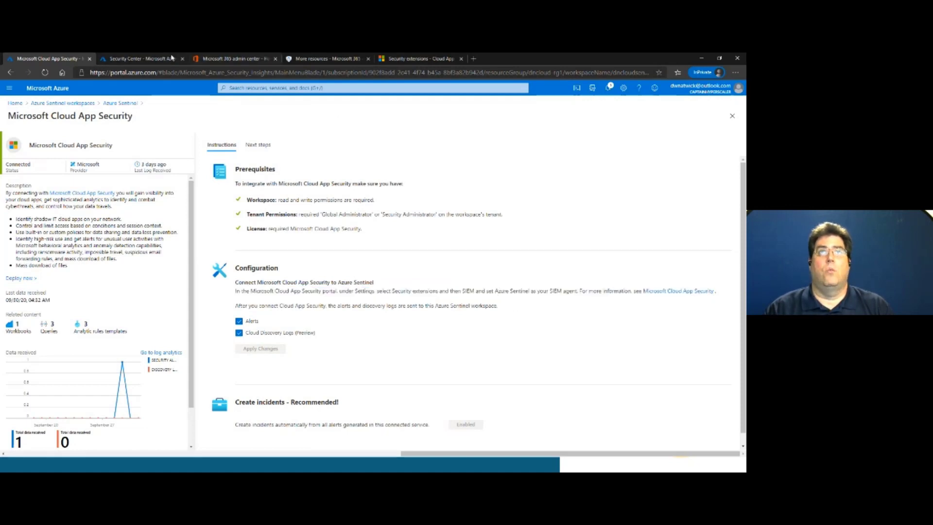
# Switch to the Microsoft 365 compliance resources, open Microsoft Cloud App Security from there and display the SIEM agents in its security extensions.
pyautogui.click(231, 60)
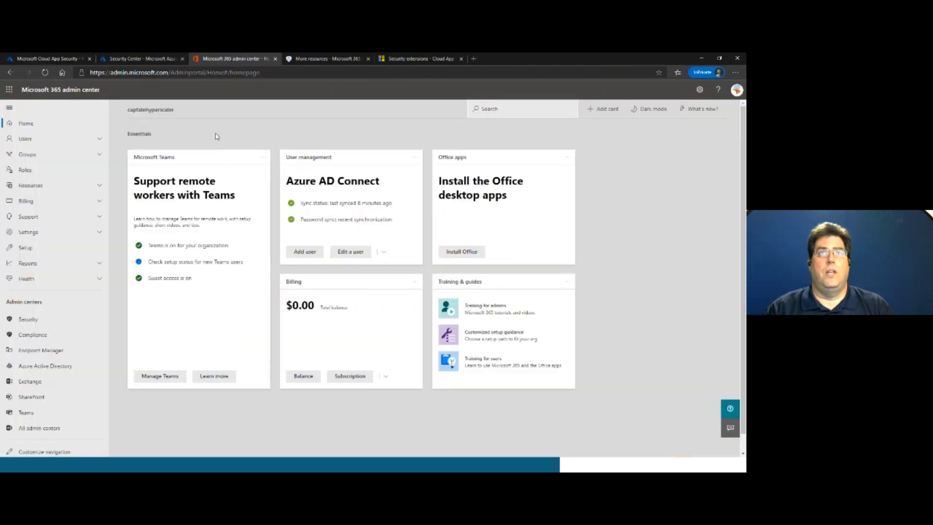
pyautogui.click(323, 62)
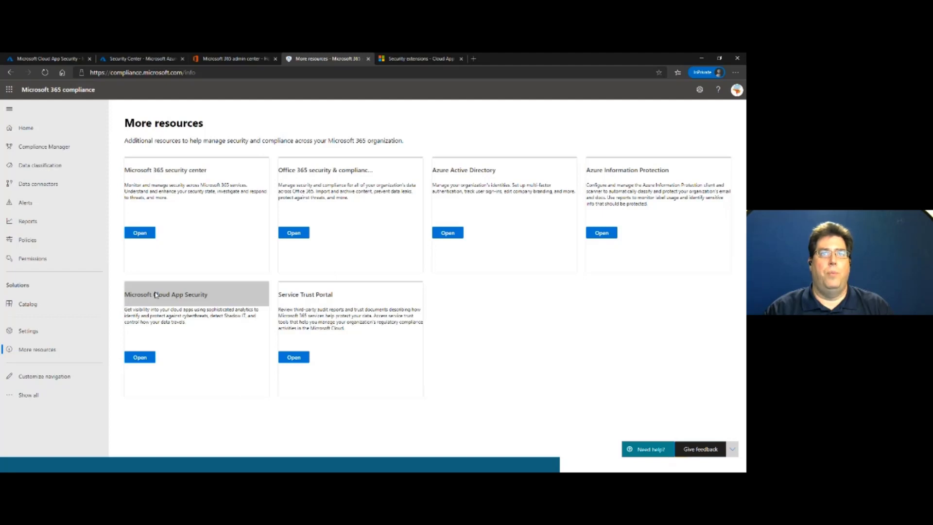
pyautogui.click(405, 60)
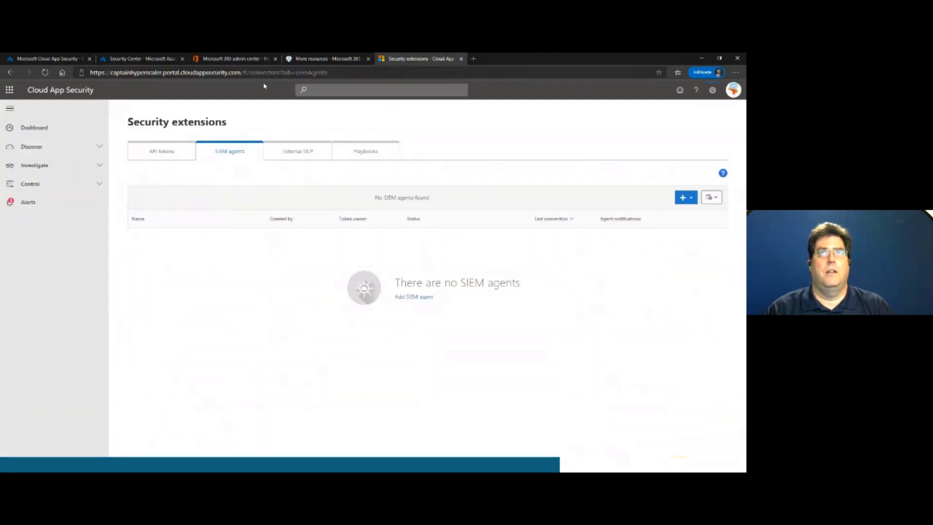
pyautogui.click(306, 59)
pyautogui.click(199, 365)
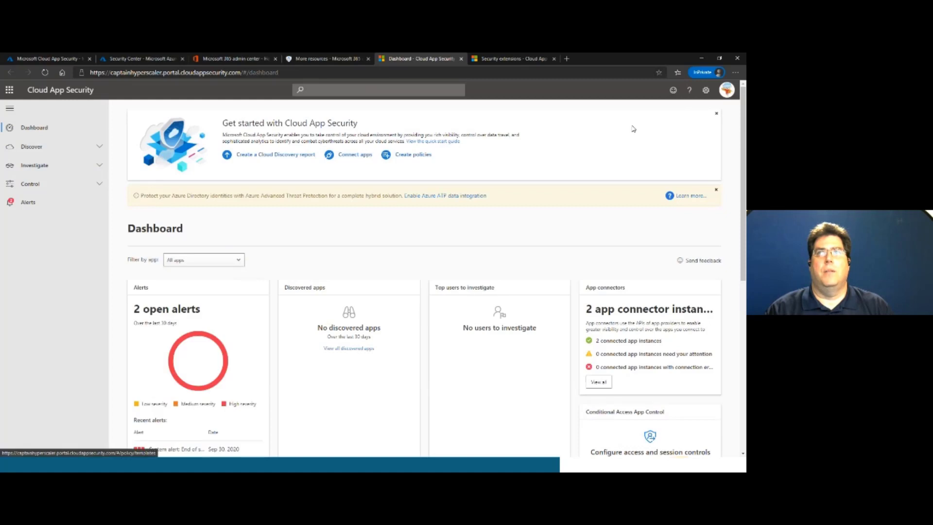
pyautogui.click(705, 90)
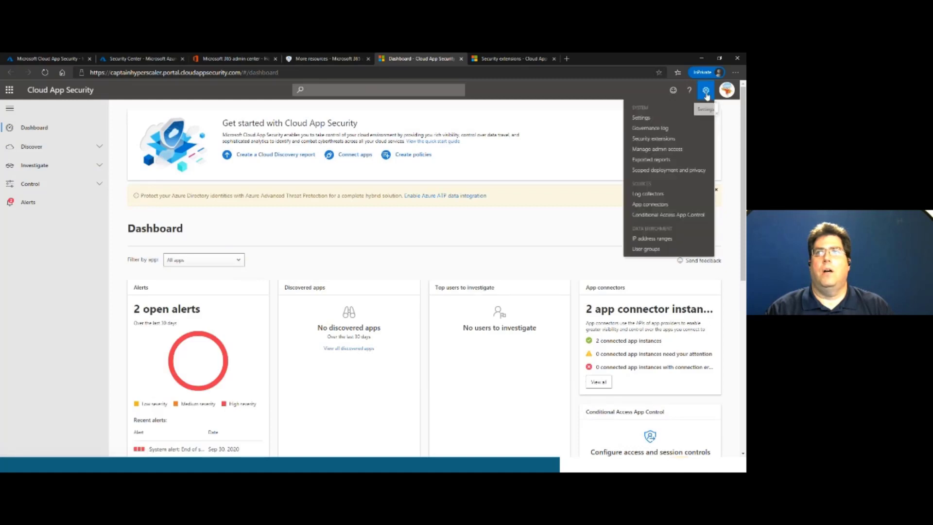
pyautogui.click(654, 140)
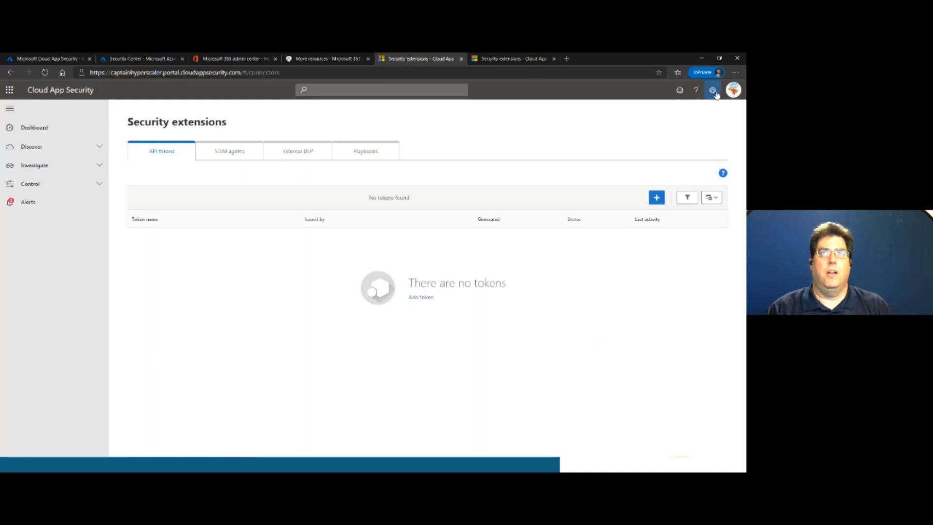
pyautogui.click(232, 154)
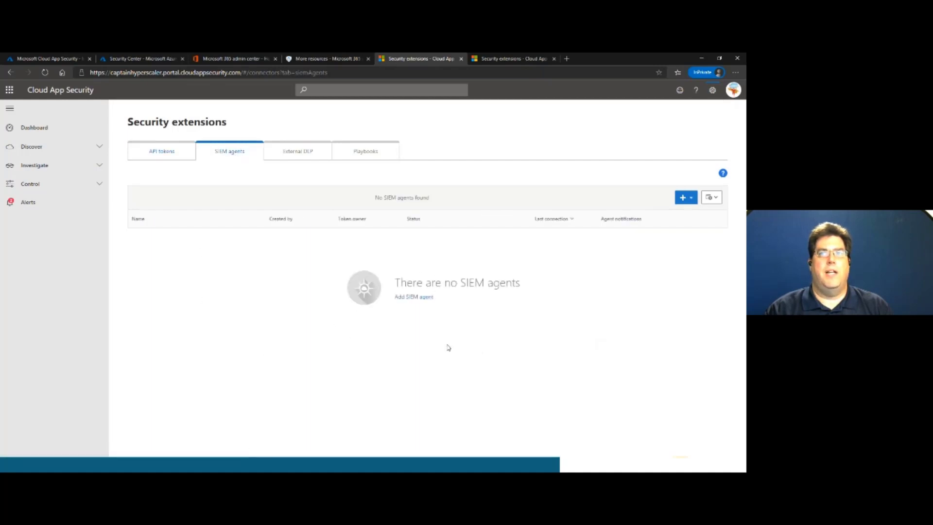
# Add an Azure Sentinel SIEM agent that forwards all alerts and discovery logs from all data streams, and finish the integration setup.
pyautogui.click(693, 198)
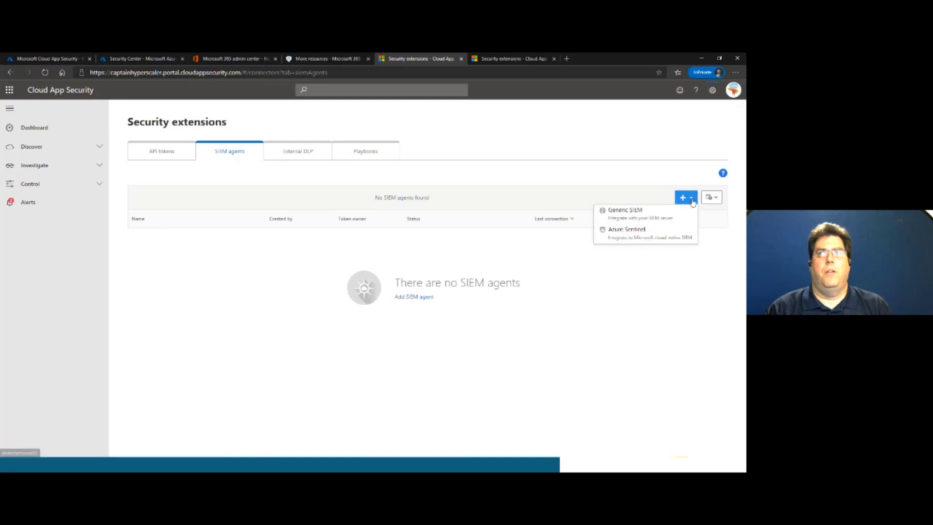
pyautogui.click(675, 235)
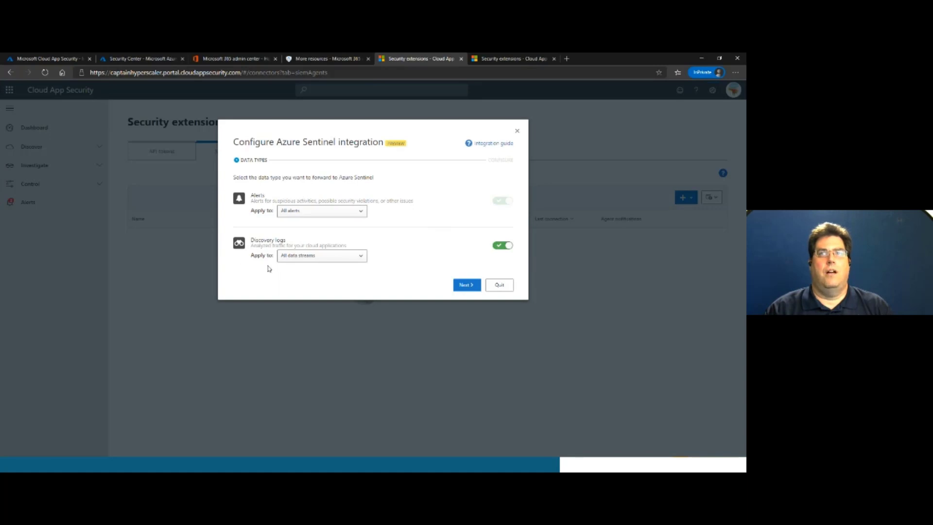
pyautogui.click(465, 286)
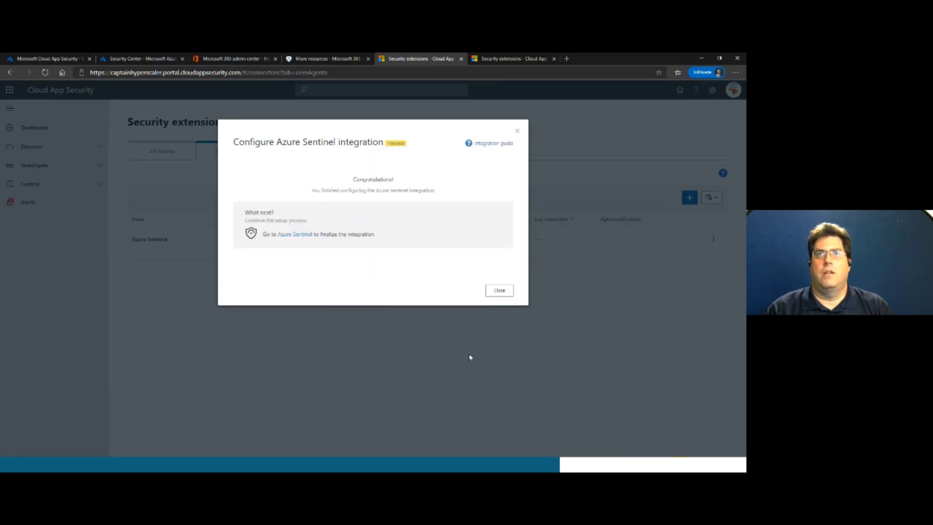
pyautogui.click(500, 291)
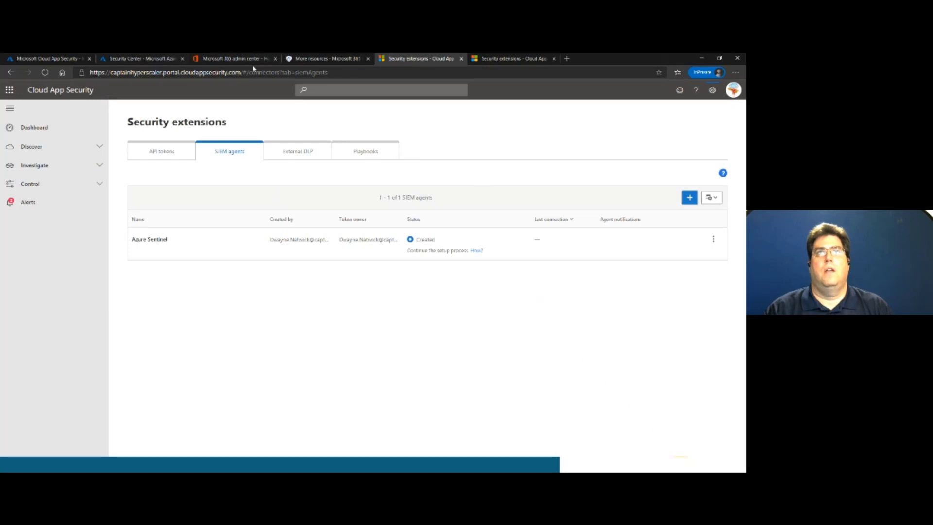
# Switch back to the Azure portal, check Microsoft Cloud App Security in the Sentinel data connectors list and reopen its connector page.
pyautogui.click(44, 59)
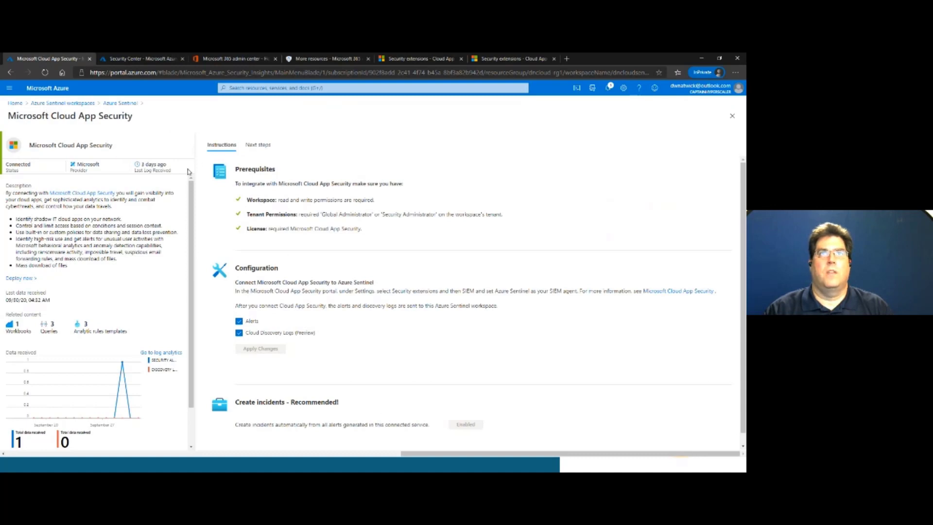
pyautogui.click(122, 103)
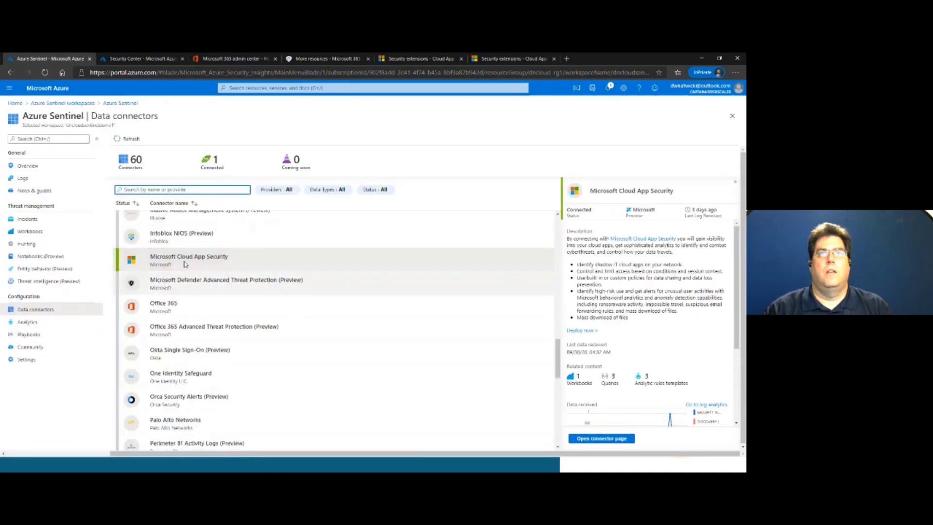
pyautogui.click(586, 440)
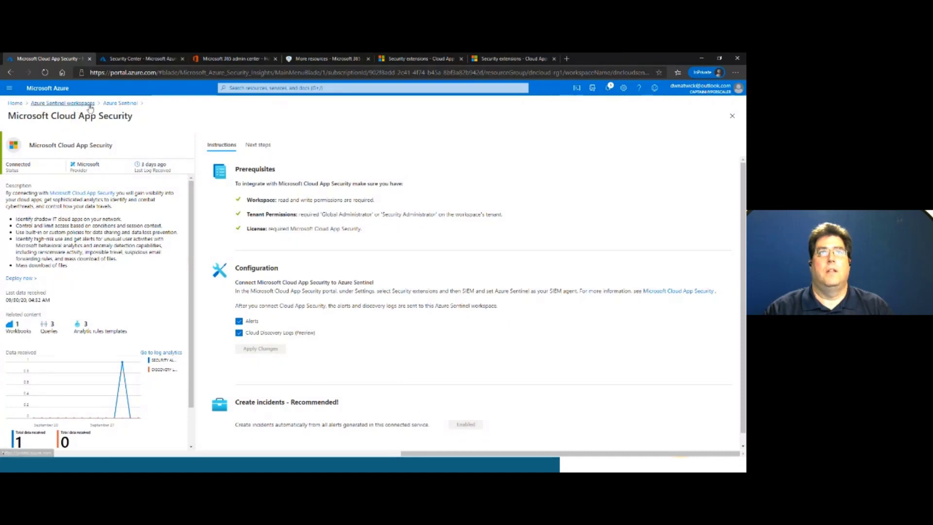
# Return to the Sentinel data connectors list and refresh the connector statuses.
pyautogui.click(121, 103)
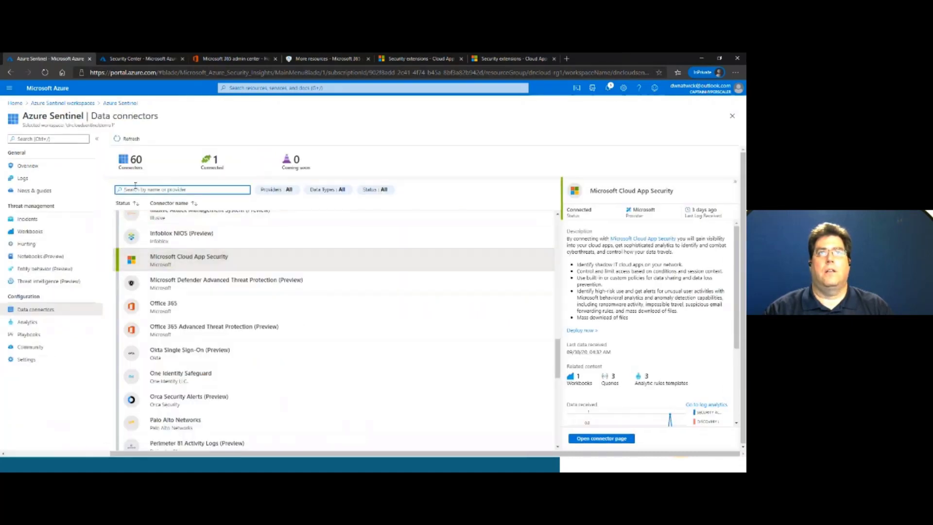
pyautogui.click(129, 140)
pyautogui.click(129, 141)
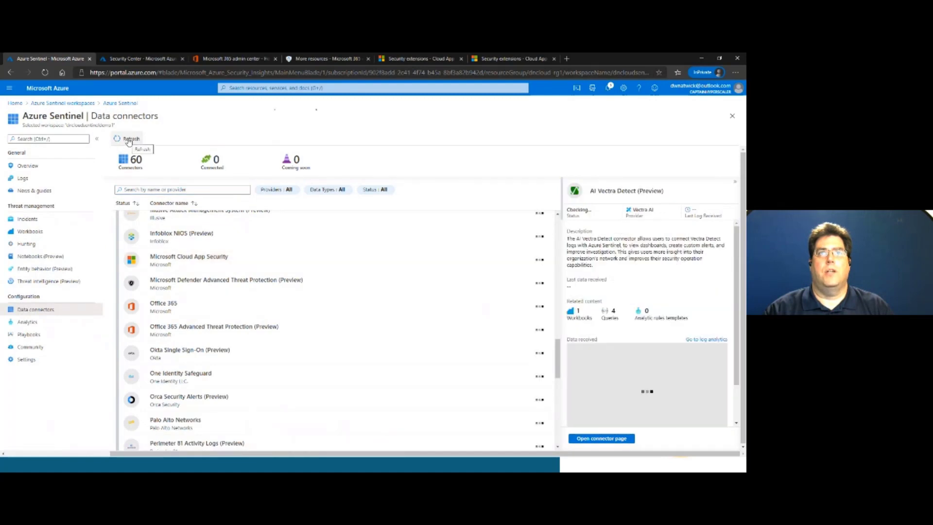
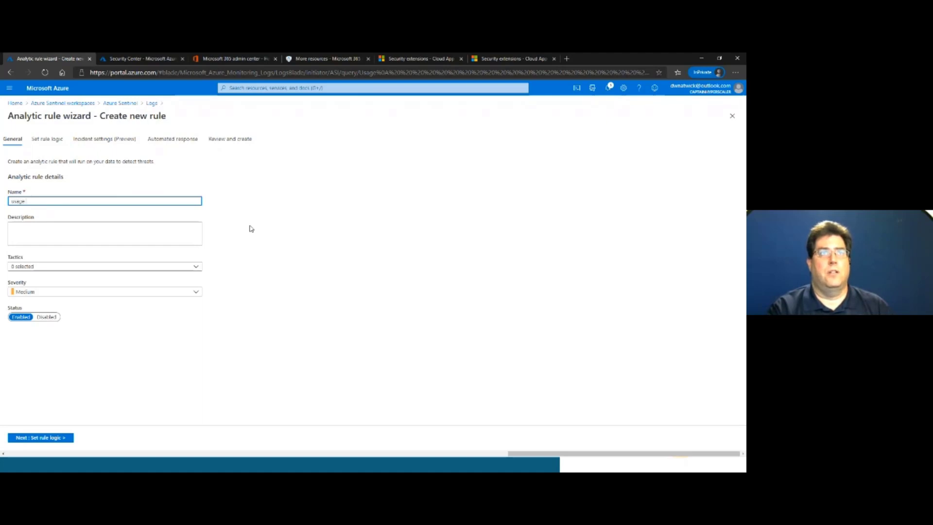
# Name the new analytic rule "usage alert", assign the Initial Access and Collection tactics, and keep its severity at Medium.
pyautogui.click(61, 236)
pyautogui.click(53, 266)
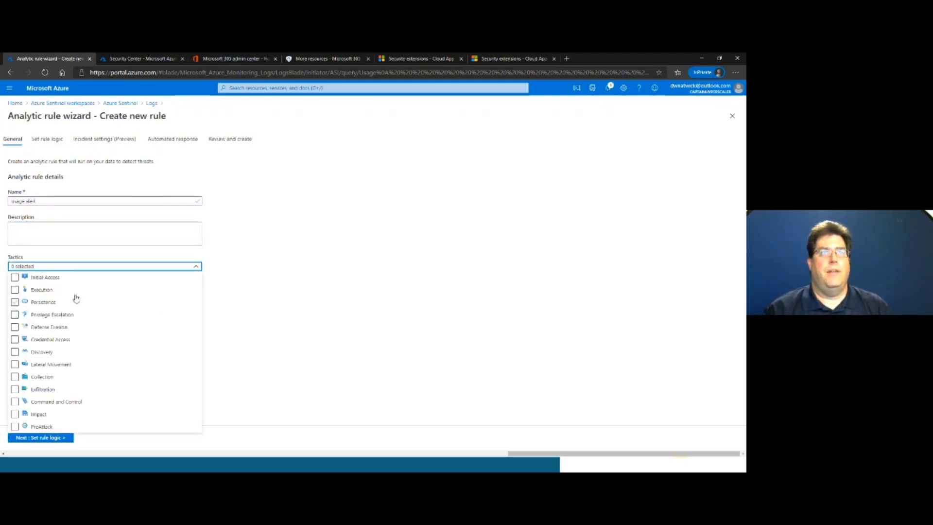
pyautogui.click(38, 389)
pyautogui.click(14, 390)
pyautogui.click(18, 326)
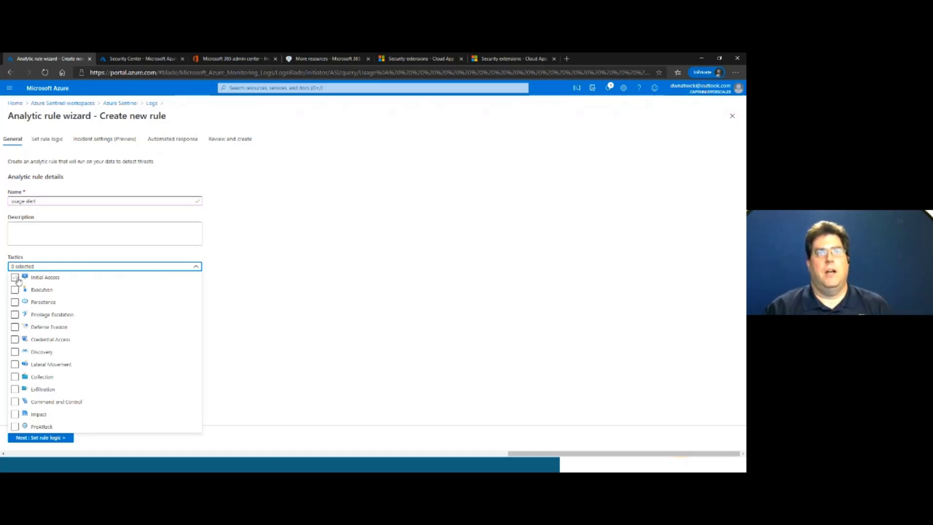
pyautogui.click(14, 376)
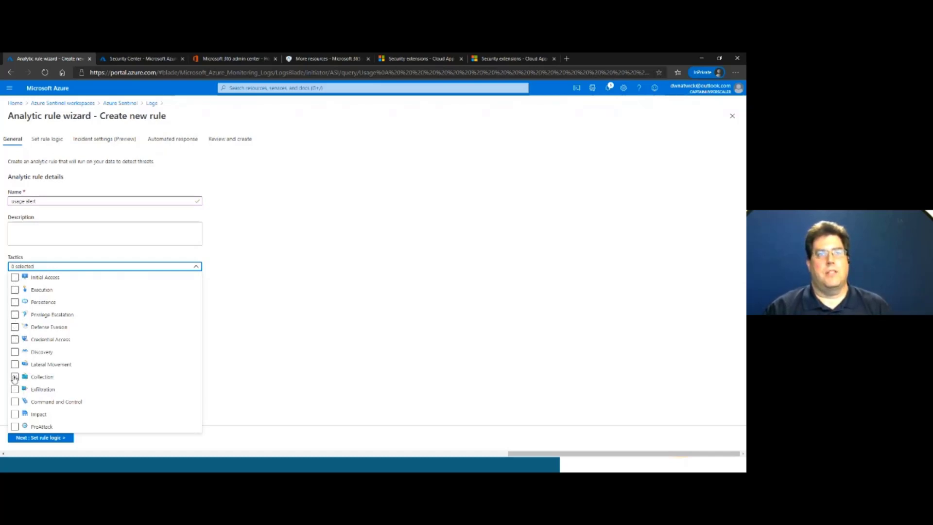
pyautogui.click(14, 277)
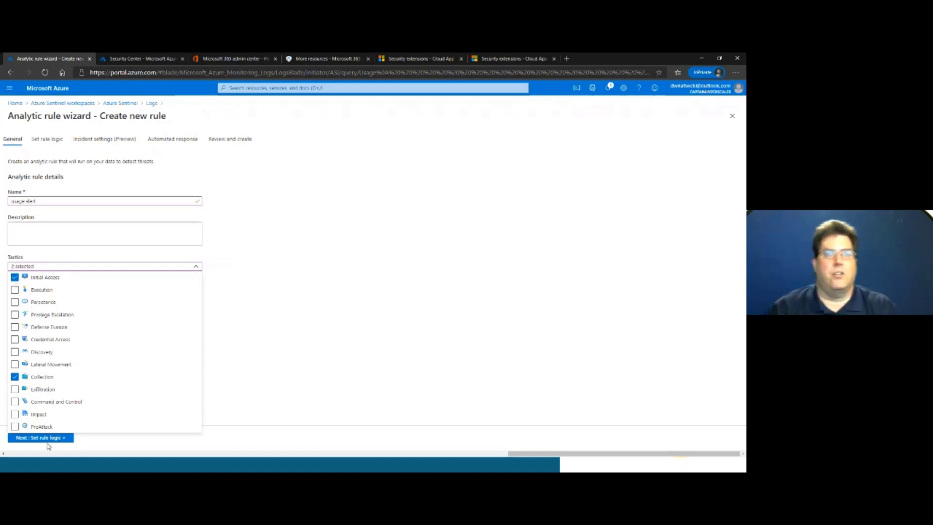
pyautogui.click(212, 366)
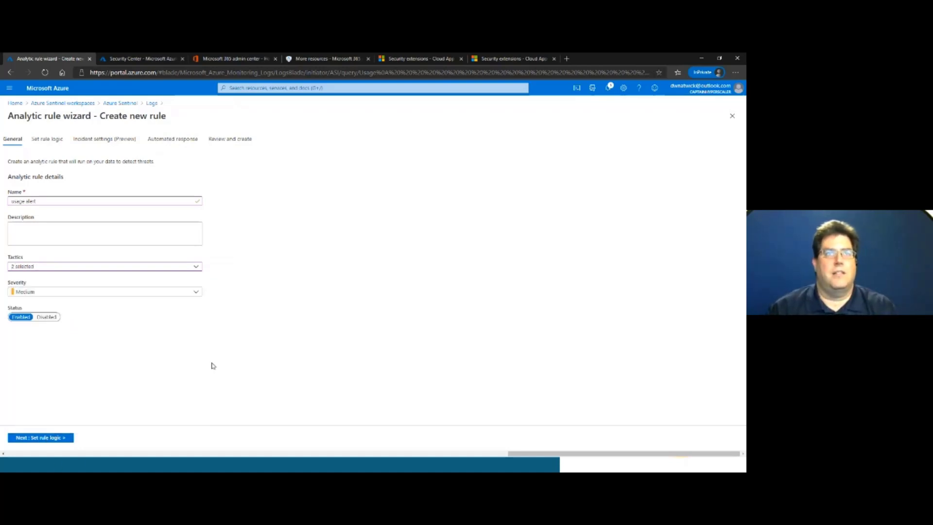
pyautogui.click(43, 292)
pyautogui.click(284, 320)
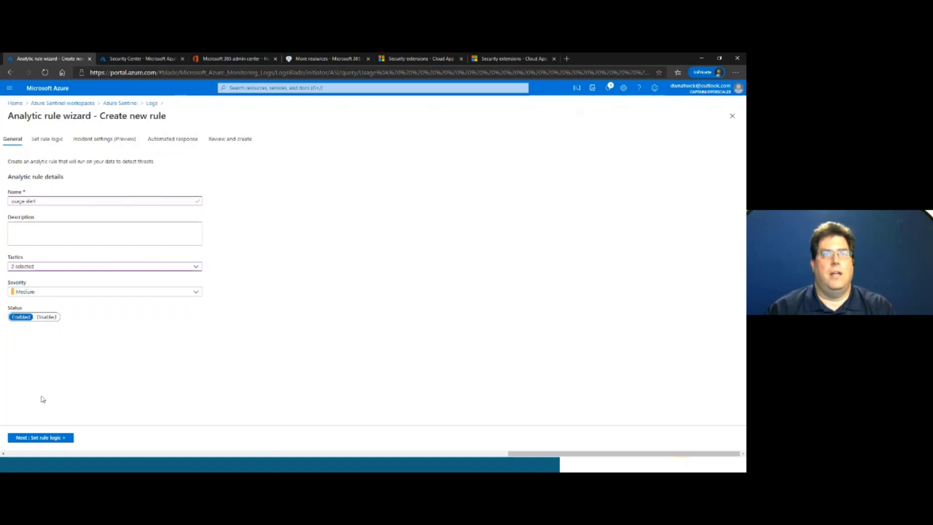
# Proceed to the rule logic and review its query, entity mapping, scheduling, alert threshold, event grouping and suppression settings.
pyautogui.click(43, 439)
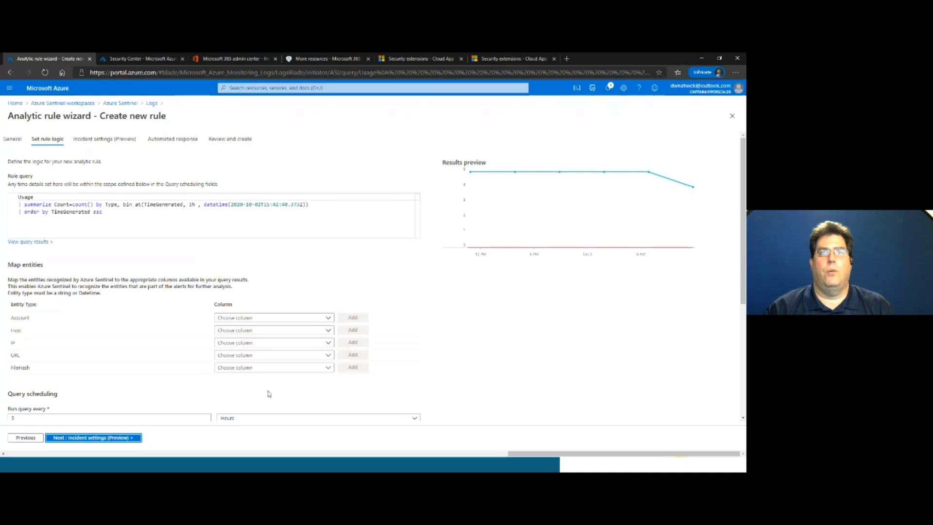
pyautogui.scroll(-3, 141, 384)
pyautogui.scroll(-3, 121, 390)
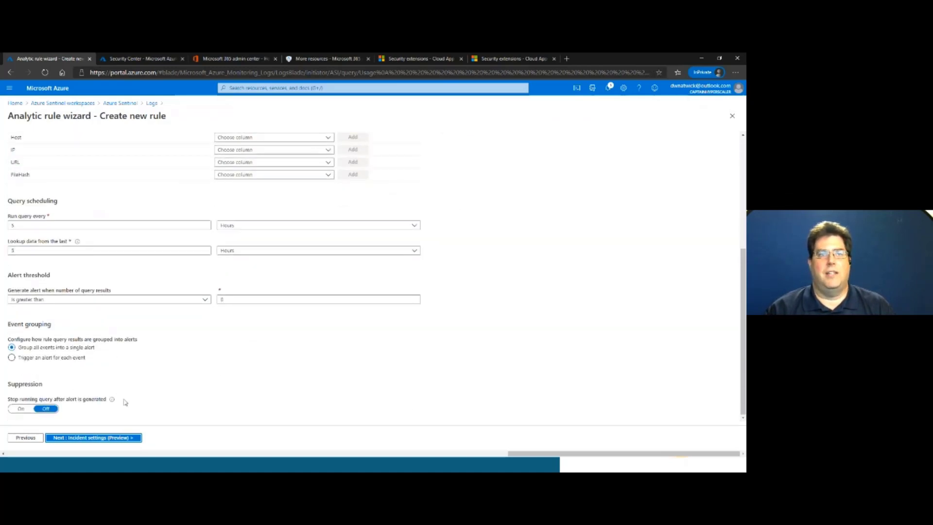
# Proceed to the incident settings, preview the alert grouping options, leave grouping disabled and continue to the automated response.
pyautogui.click(100, 438)
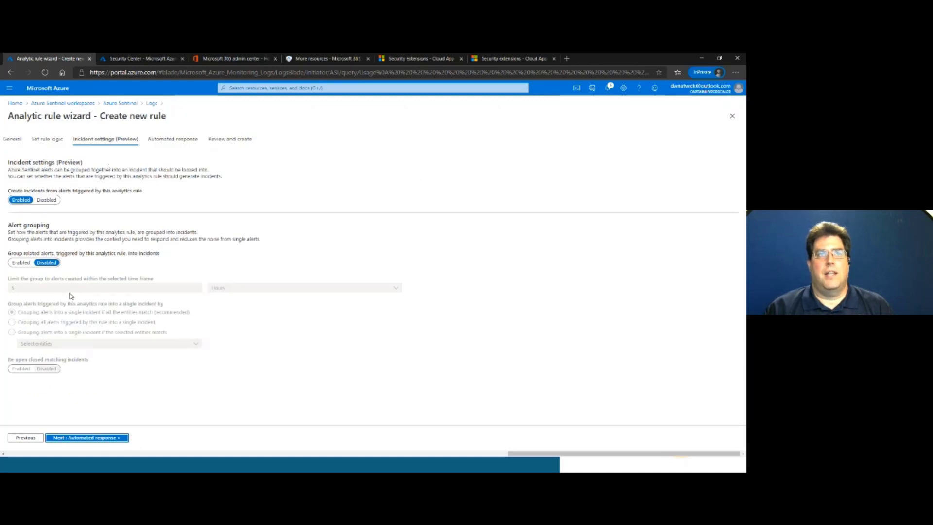
pyautogui.click(21, 263)
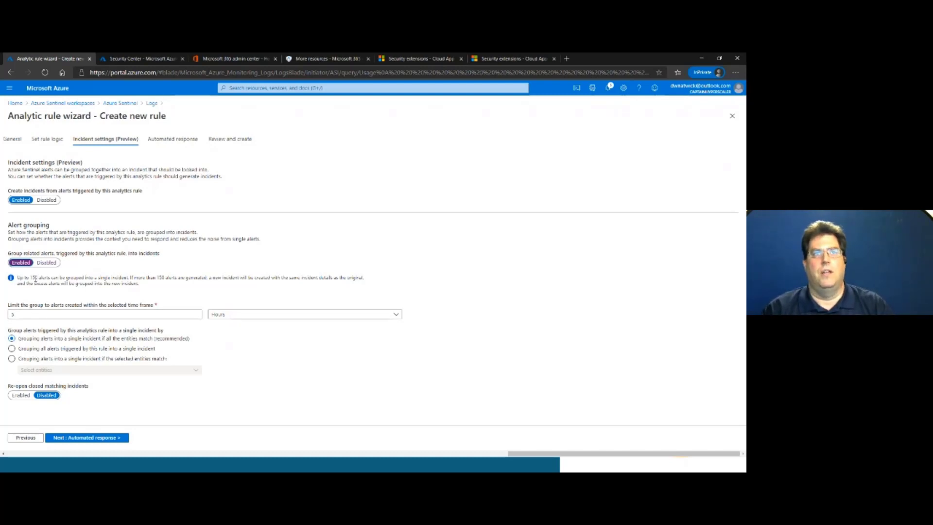
pyautogui.click(46, 262)
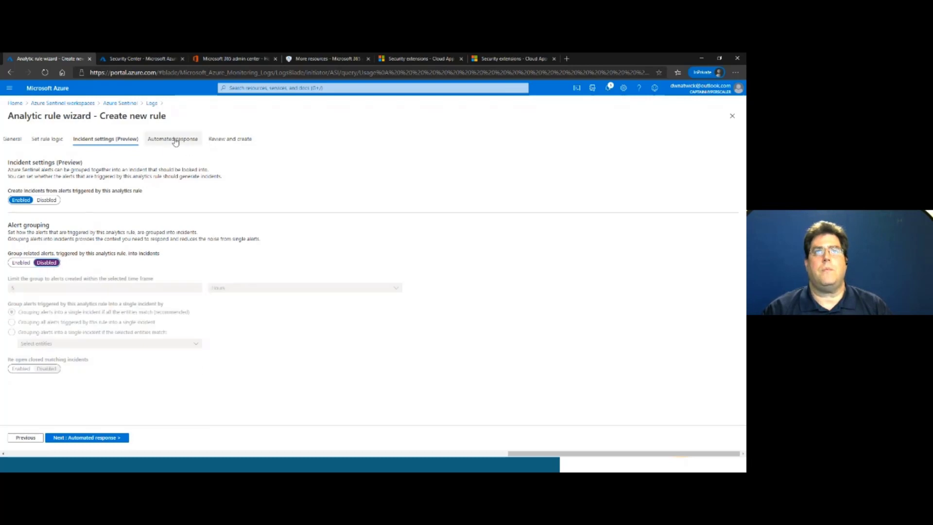
pyautogui.click(117, 438)
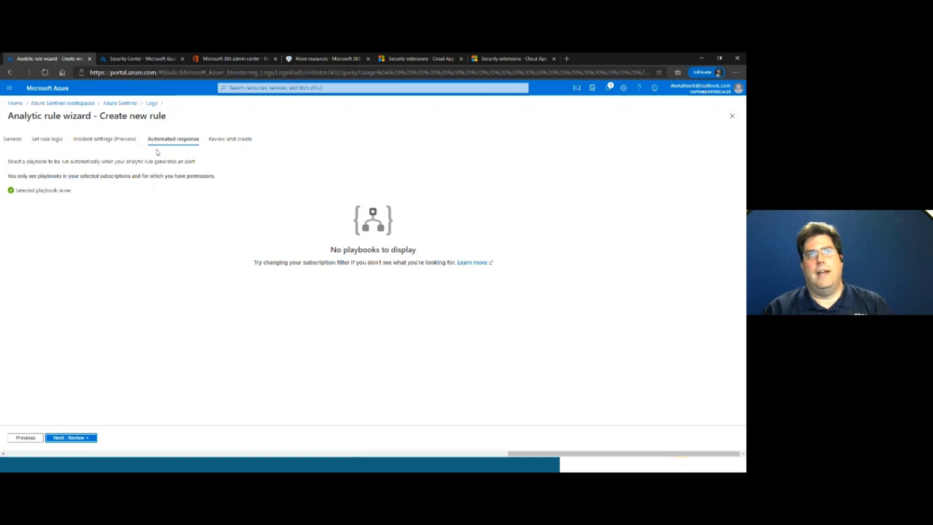
# Switch to the Security Center browser tab, find Logic Apps through the portal search and start creating a logic app.
pyautogui.click(142, 59)
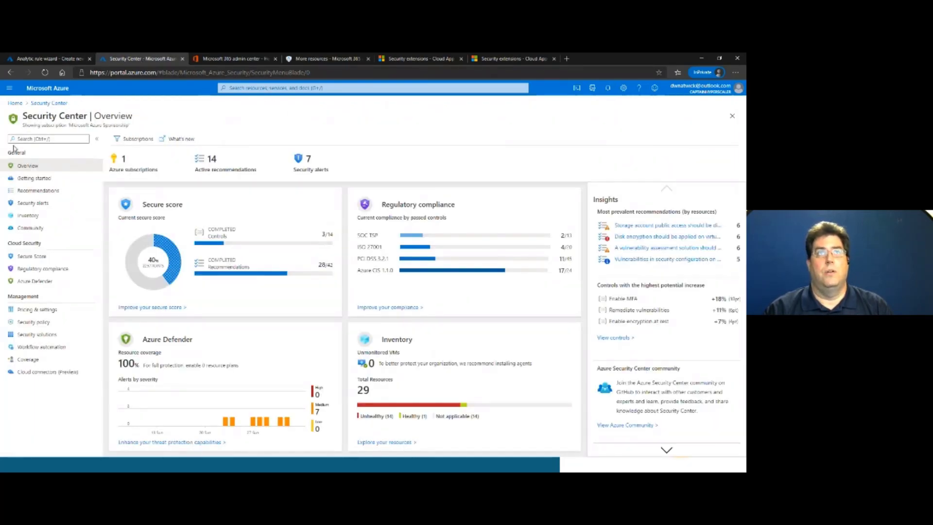
pyautogui.click(268, 89)
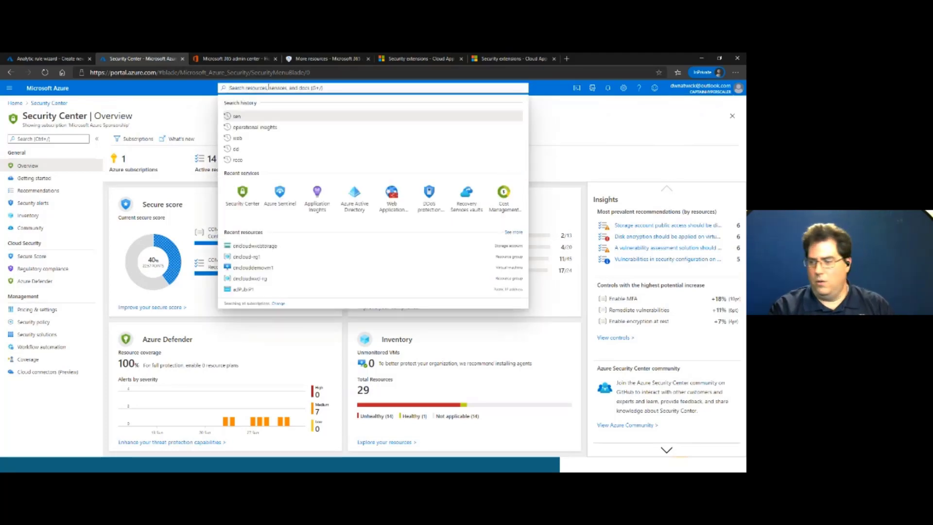
pyautogui.write('log a')
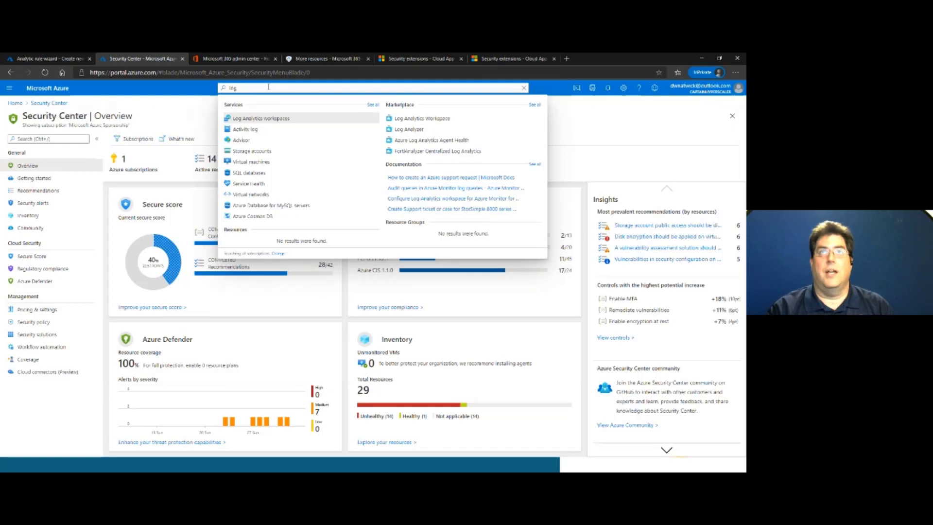
pyautogui.click(258, 120)
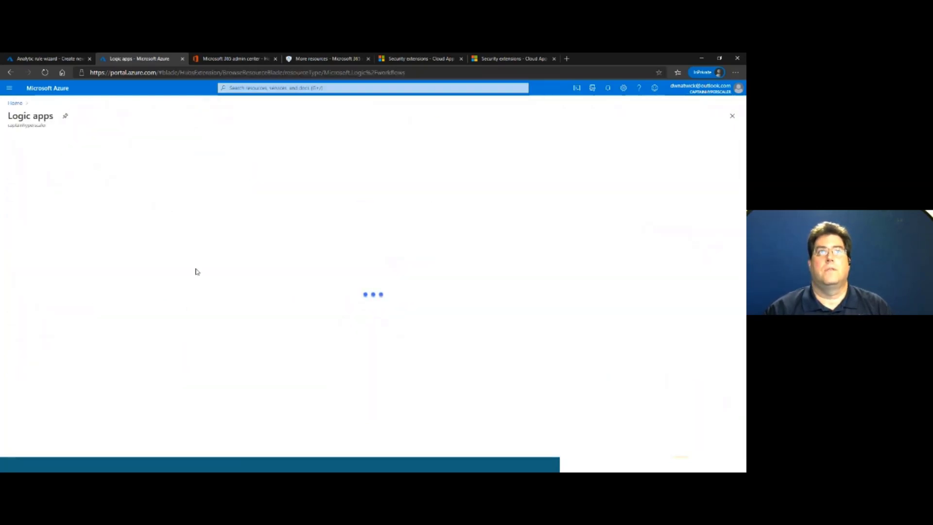
pyautogui.click(372, 297)
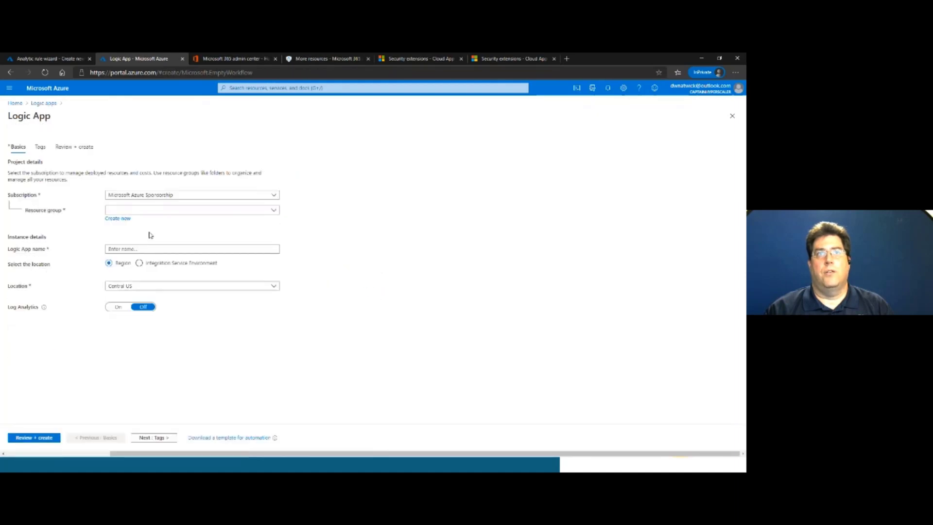
# Assign the logic app to the dncloud-rg1 resource group and name it sentinellogicapp.
pyautogui.click(148, 215)
pyautogui.click(137, 237)
pyautogui.click(144, 248)
pyautogui.write('sam')
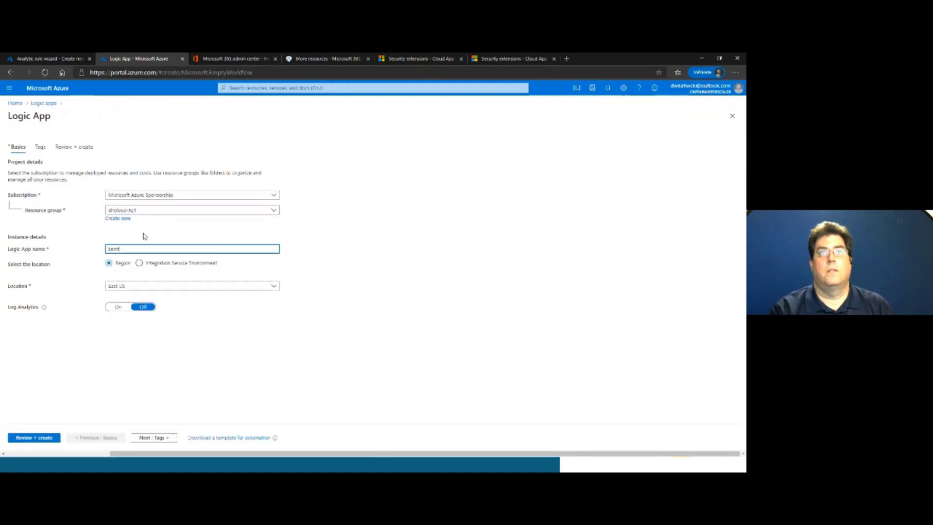
pyautogui.write('tinellogicapp')
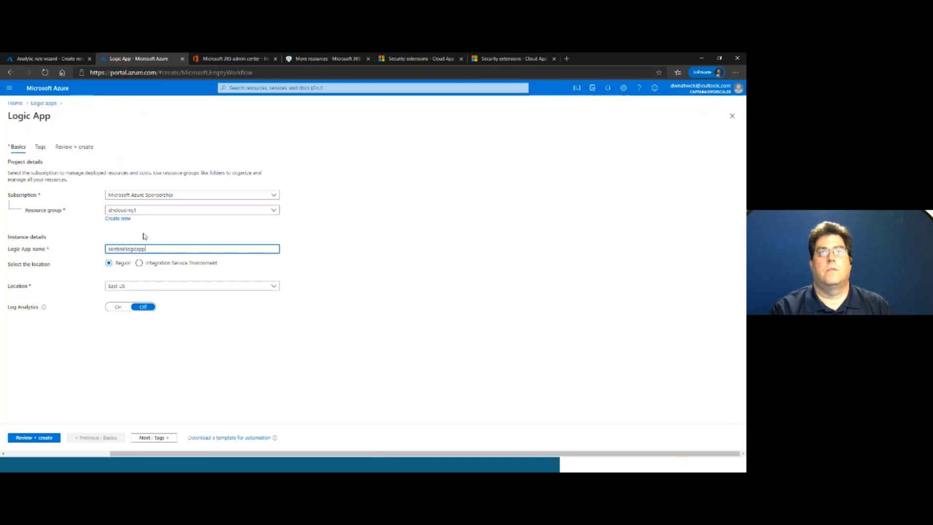
# Turn on Log Analytics for the logic app with the dncloudrg1sentinel workspace.
pyautogui.click(114, 310)
pyautogui.click(141, 323)
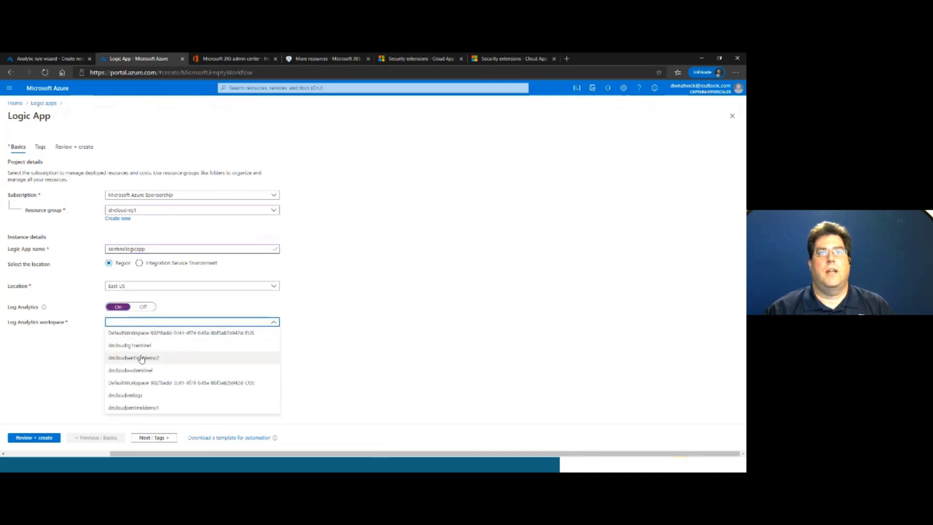
pyautogui.click(145, 347)
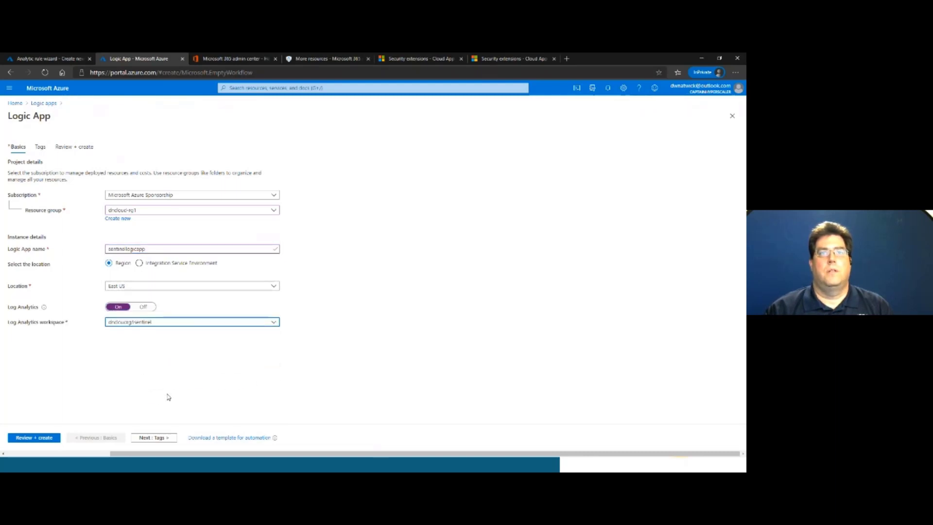
# Skip the tags, review and create the logic app, and open the deployed resource.
pyautogui.click(153, 438)
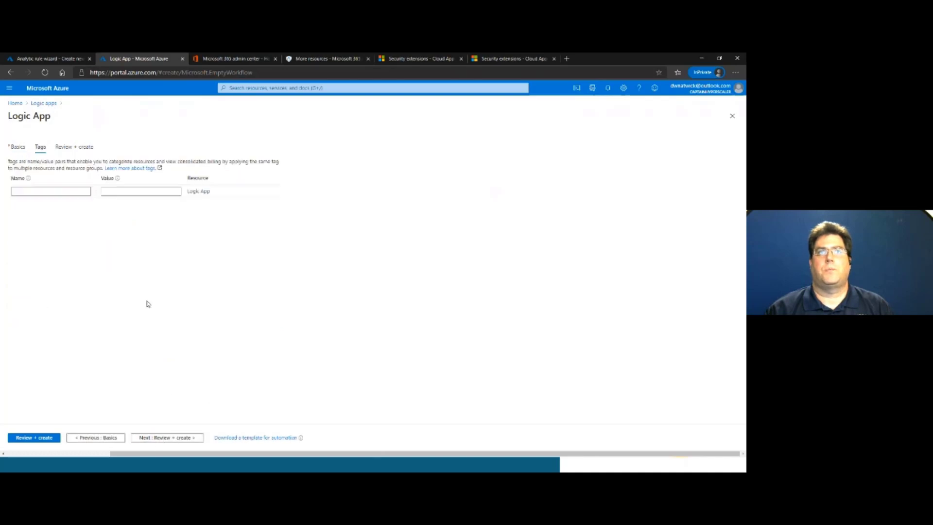
pyautogui.click(168, 438)
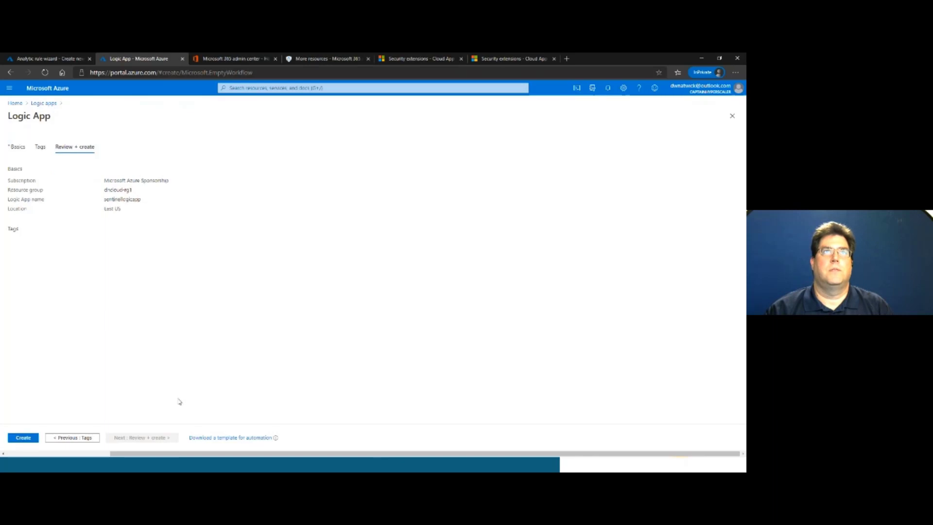
pyautogui.click(30, 438)
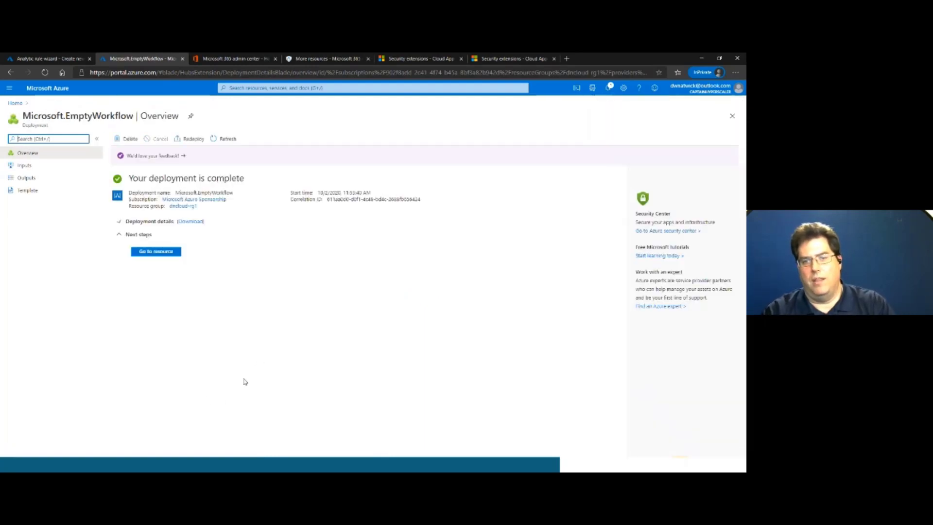
pyautogui.click(162, 252)
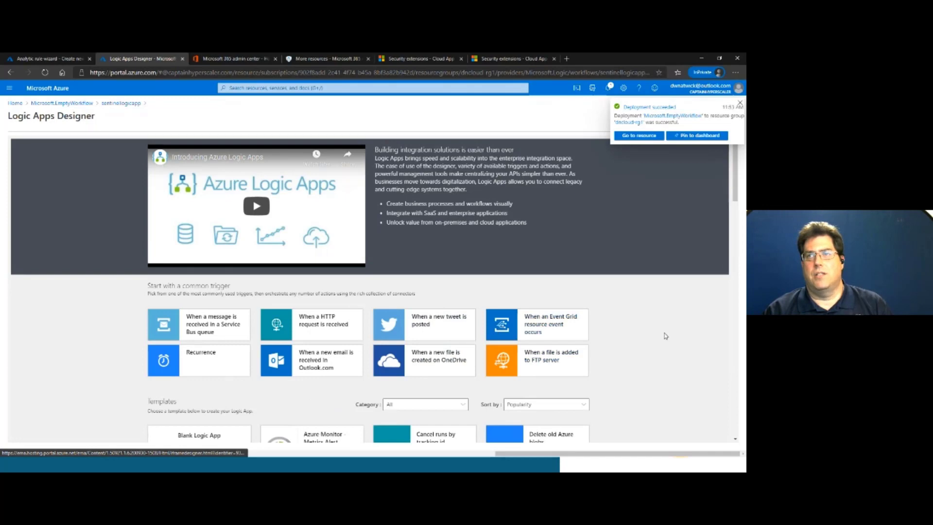
# Examine the common triggers and templates in Logic Apps Designer, filtering the templates to the Security category.
pyautogui.scroll(-4, 595, 362)
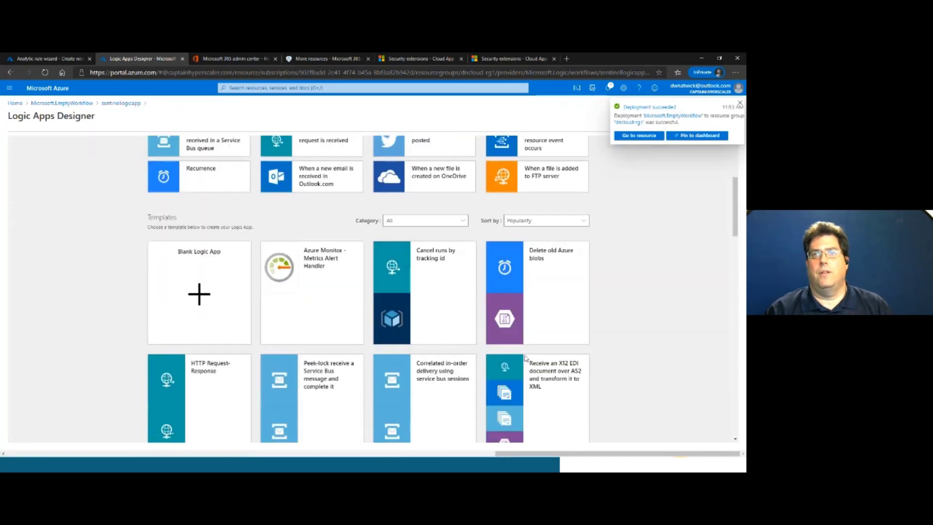
pyautogui.scroll(4, 87, 319)
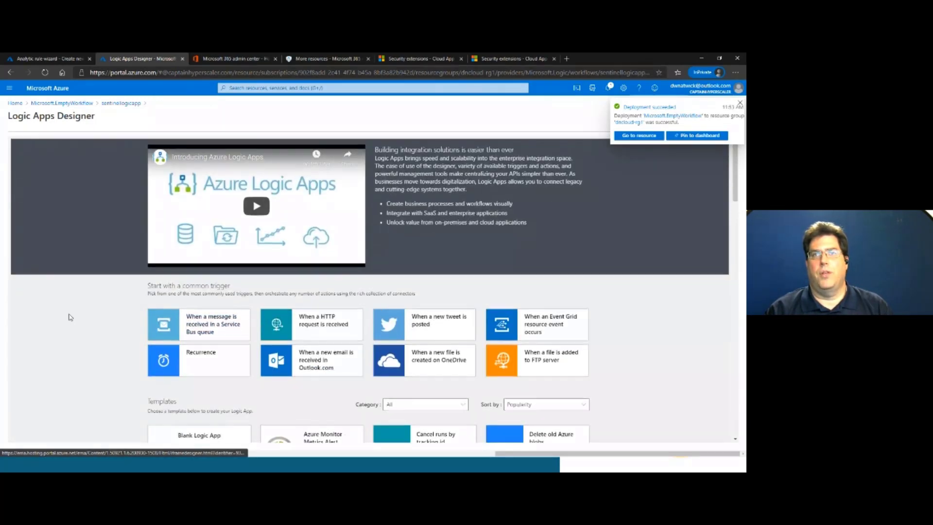
pyautogui.scroll(-6, 505, 367)
pyautogui.scroll(2, 486, 316)
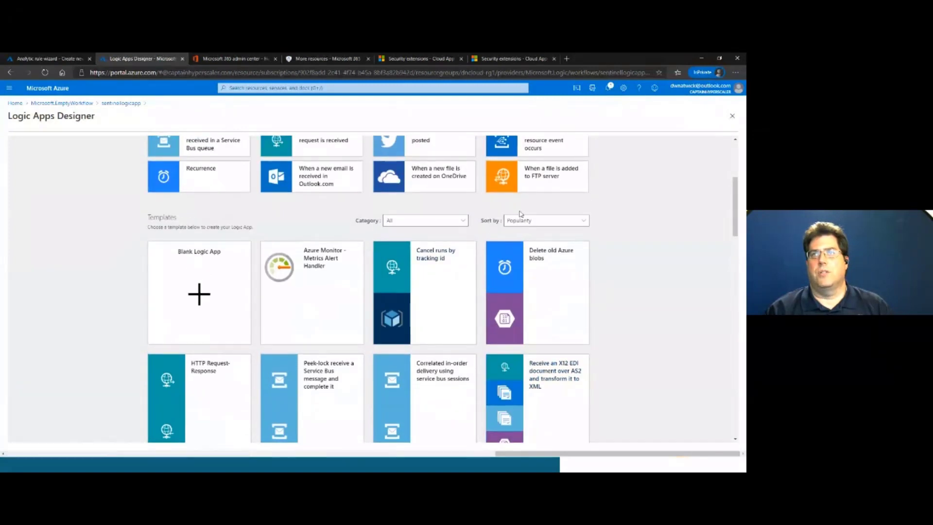
pyautogui.click(430, 222)
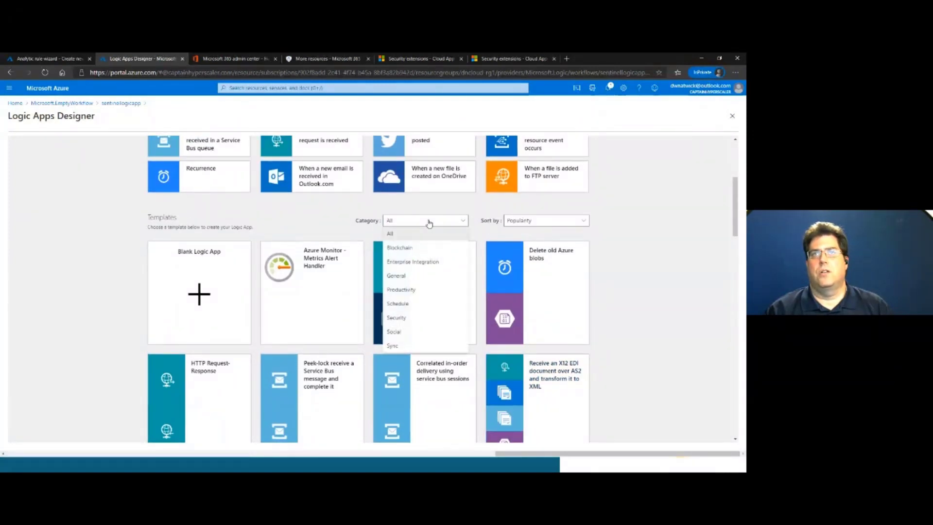
pyautogui.click(519, 221)
pyautogui.click(430, 220)
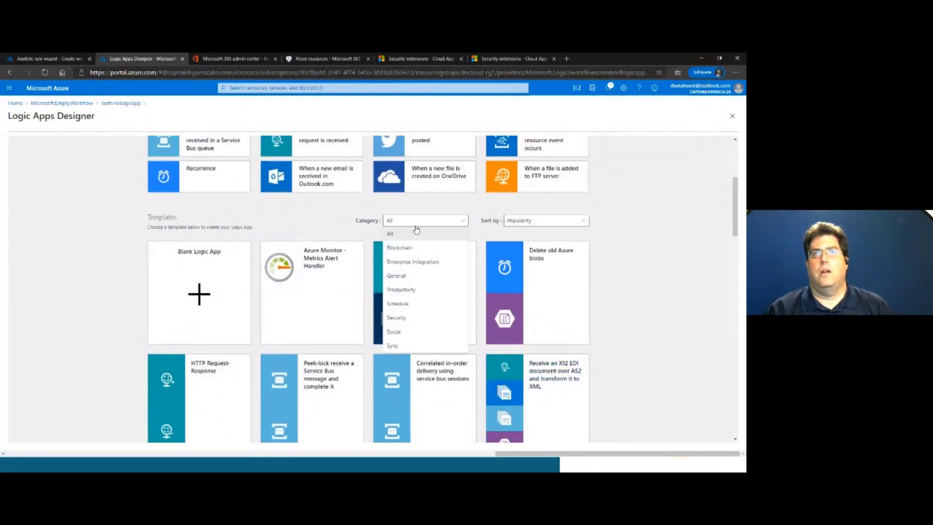
pyautogui.click(397, 318)
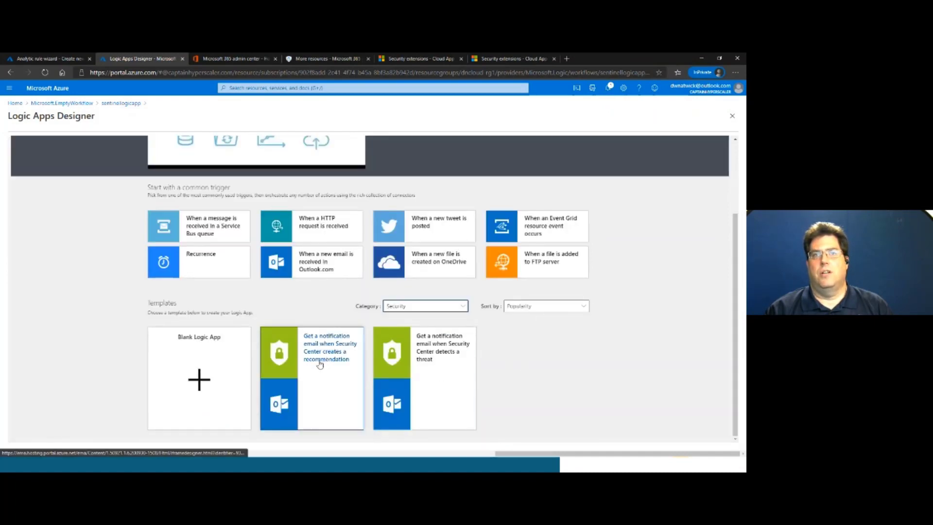
pyautogui.scroll(2, 525, 370)
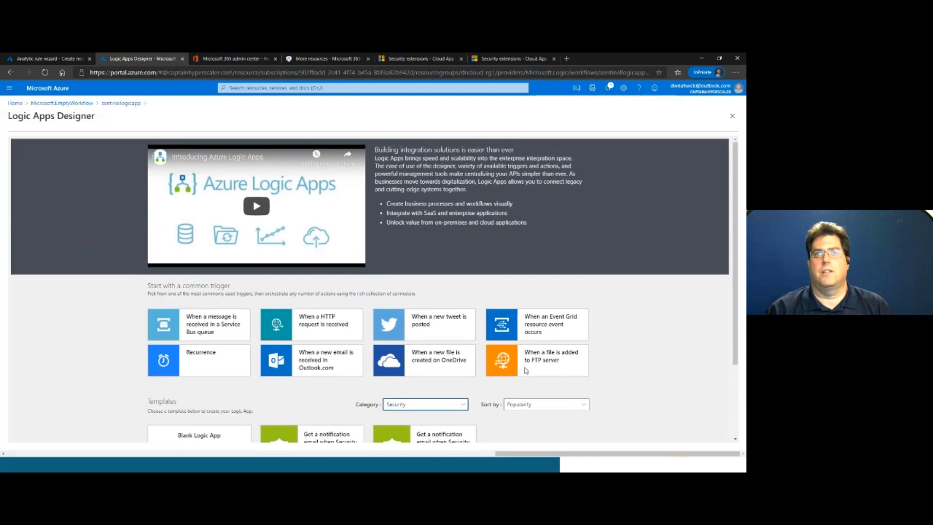
# Start the logic app from the Security template that emails a notification when Security Center creates a recommendation, keeping the templates sorted by Popularity.
pyautogui.scroll(-2, 471, 357)
pyautogui.click(519, 306)
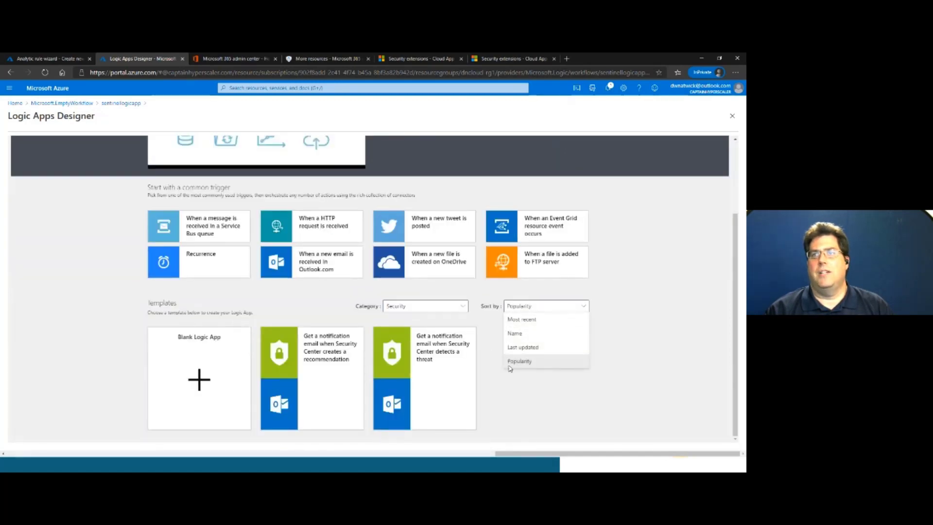
pyautogui.click(540, 413)
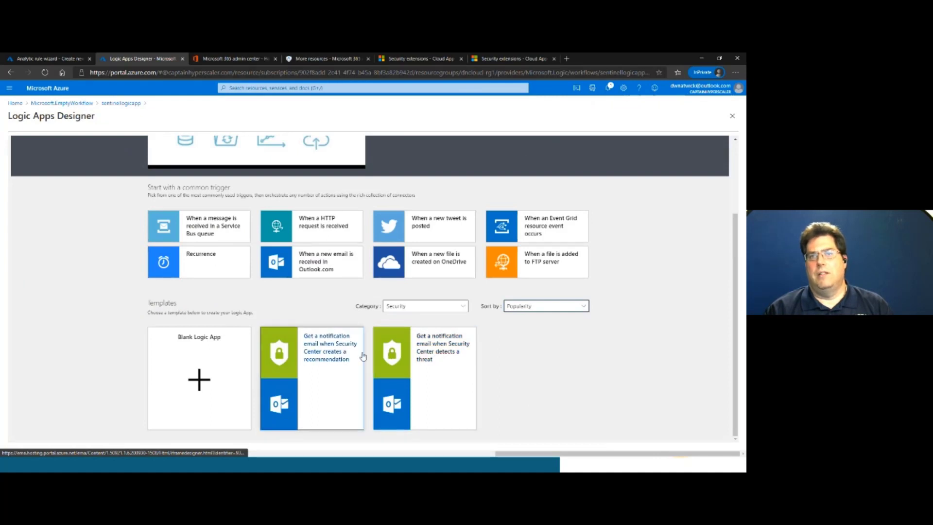
pyautogui.click(326, 354)
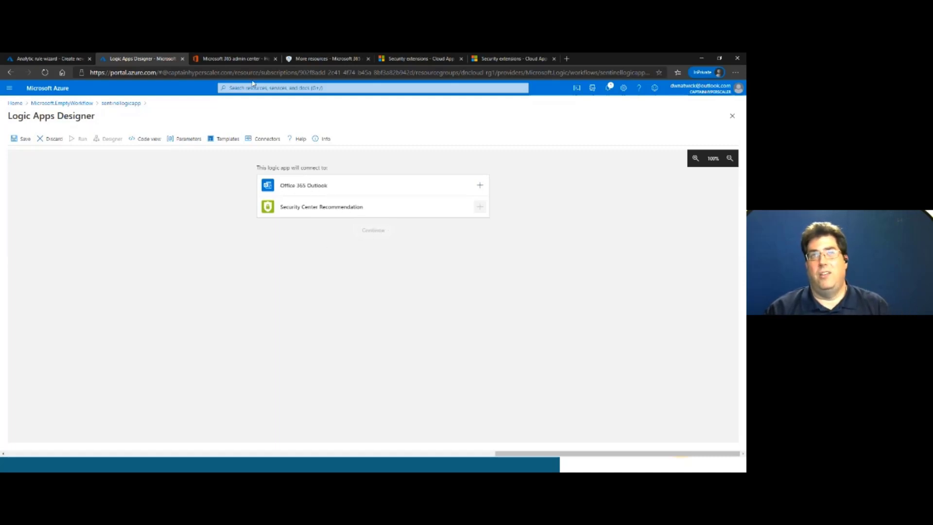
# Return to the usage alert analytic rule, check the automated response settings for available playbooks, and go back to the rule review.
pyautogui.click(50, 61)
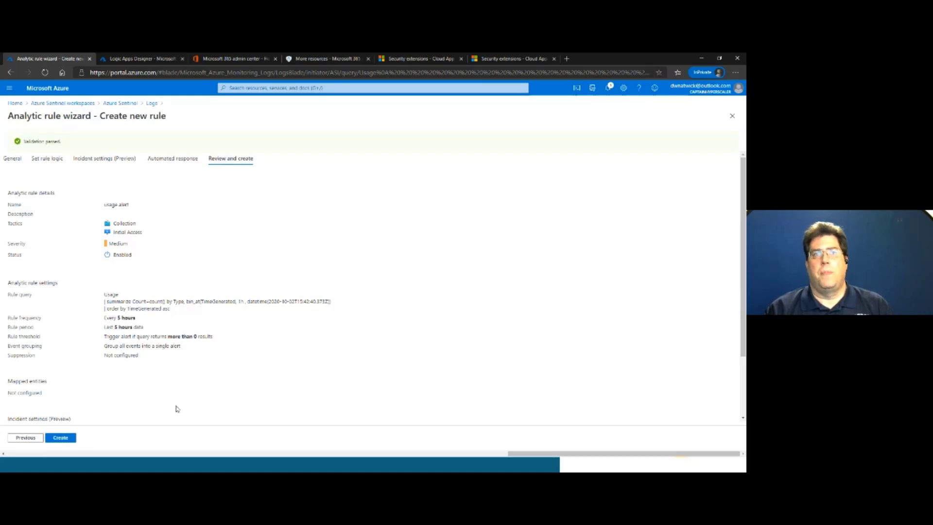
pyautogui.click(173, 159)
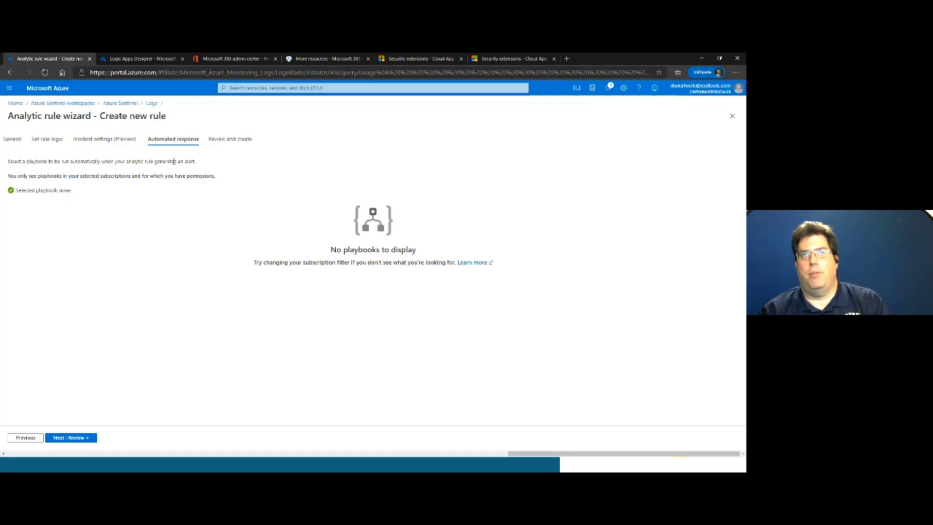
pyautogui.click(230, 139)
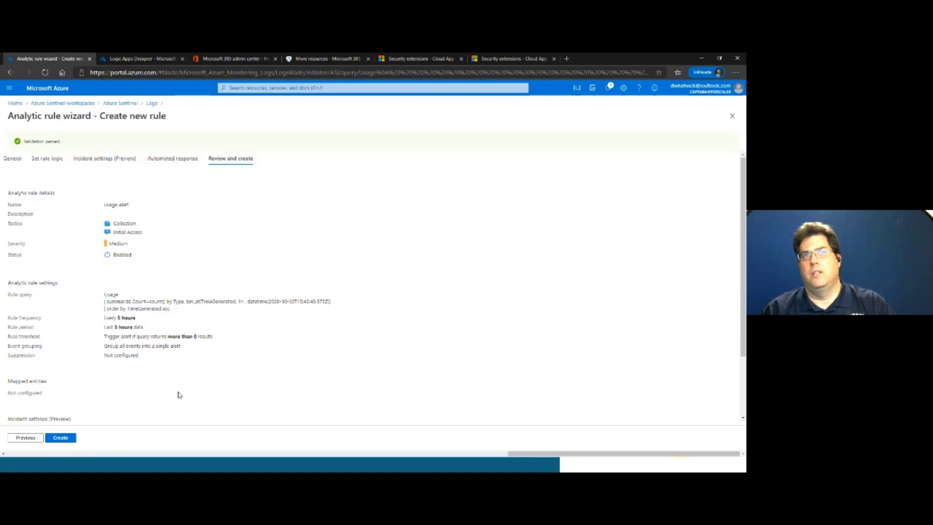
pyautogui.click(173, 160)
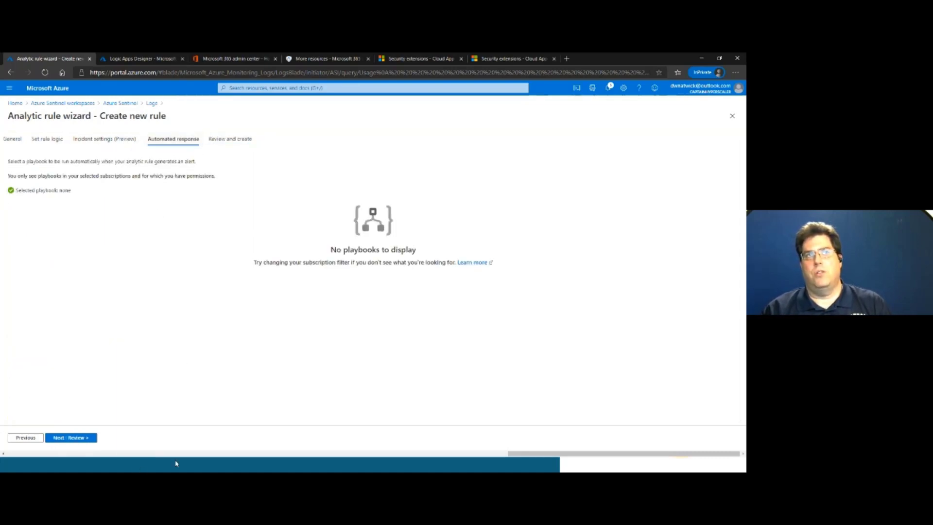
pyautogui.click(82, 438)
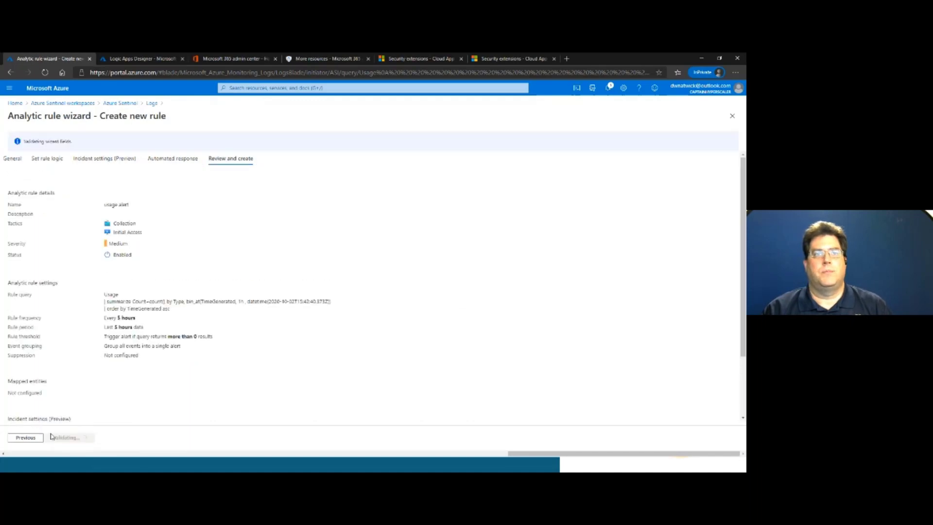